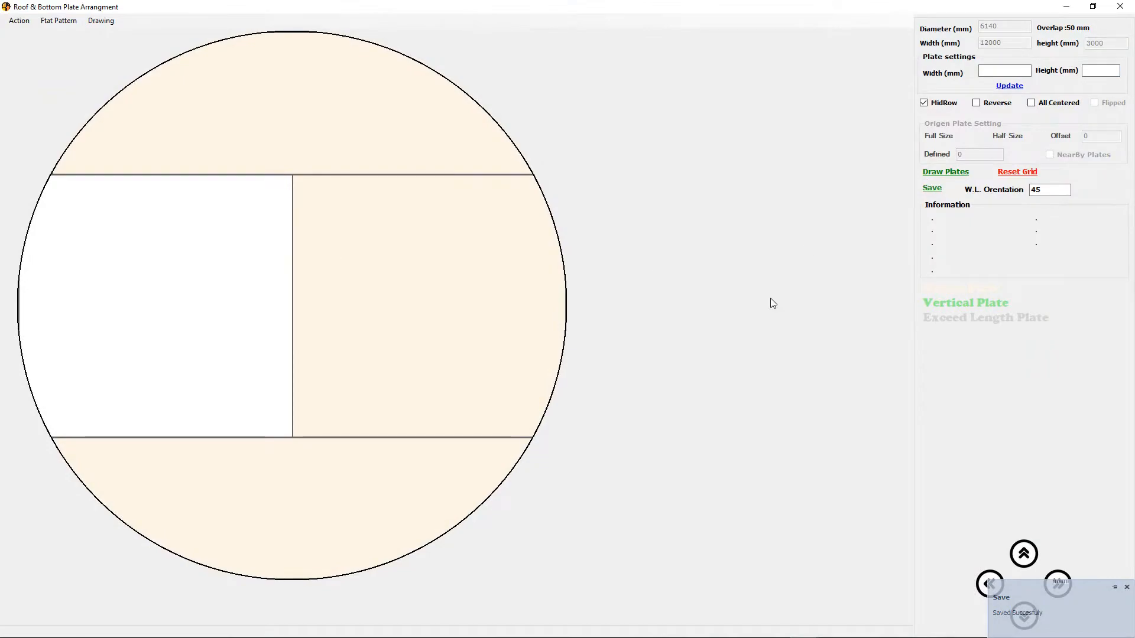
Set T100's delivered plate data to length 6000 and width 1500 in the equipment settings and save
left_click(1127, 8)
left_click(46, 128)
left_click(201, 24)
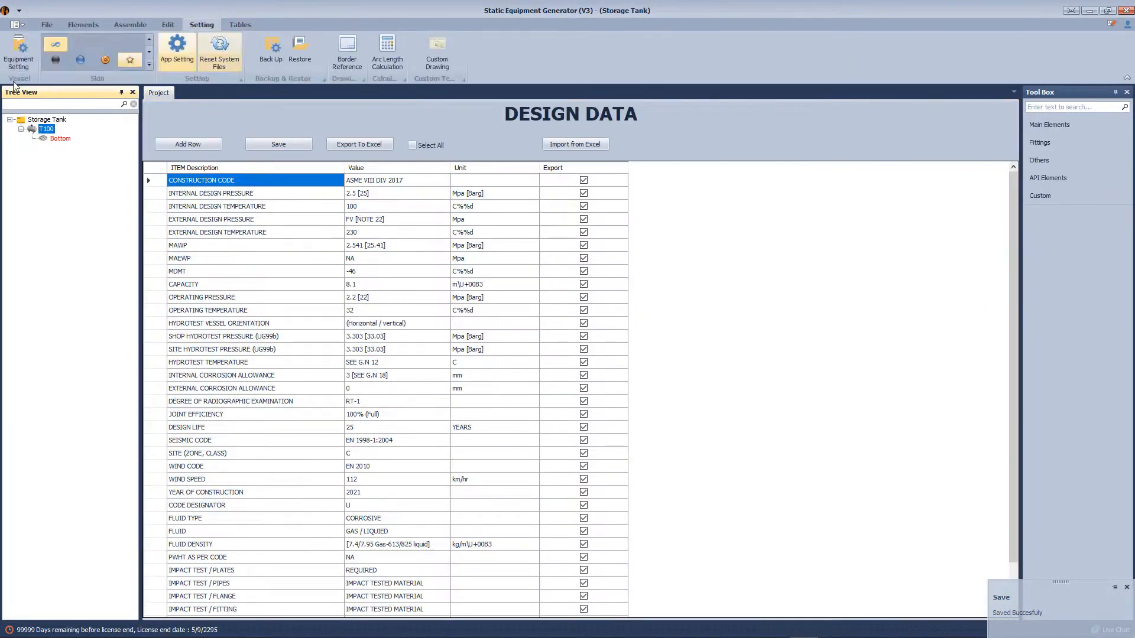
left_click(18, 57)
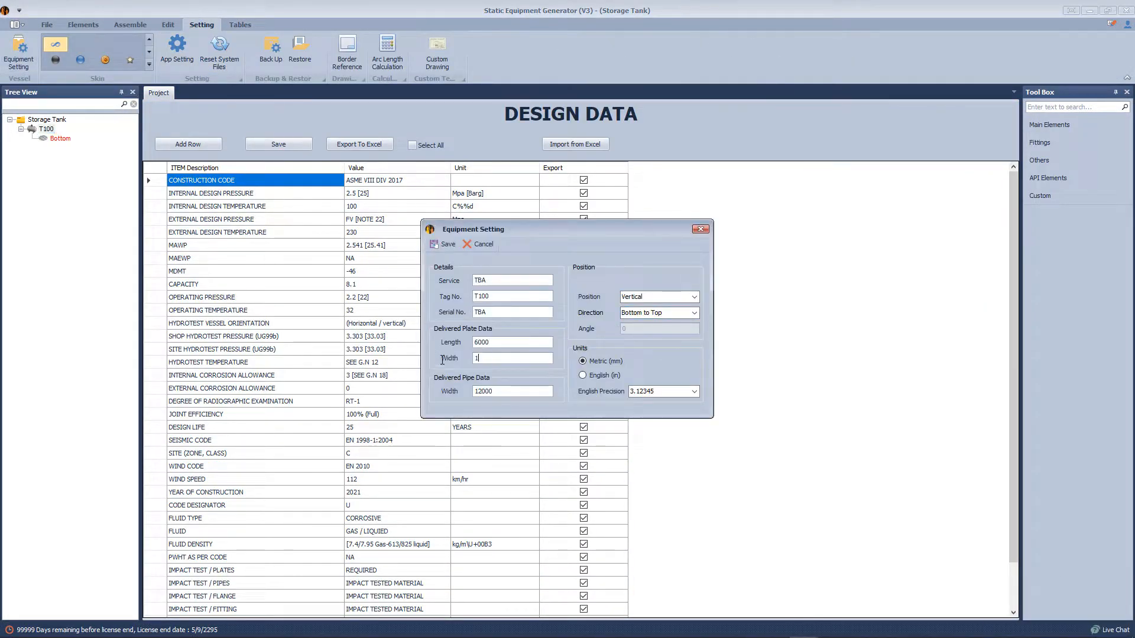
left_click(443, 245)
left_click(566, 331)
Increase the draw scale of the tank bottom and redraw its plate arrangement with the middle row option enabled
left_click(60, 138)
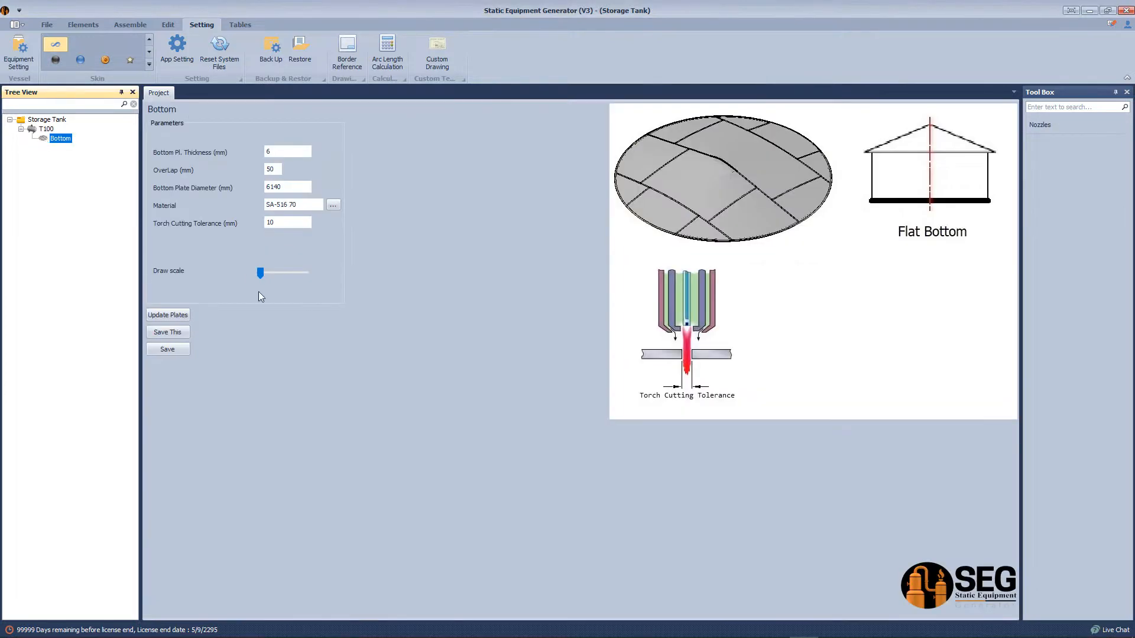
left_click_drag(261, 273, 290, 278)
left_click(168, 315)
left_click(939, 104)
left_click(939, 172)
left_click(361, 323)
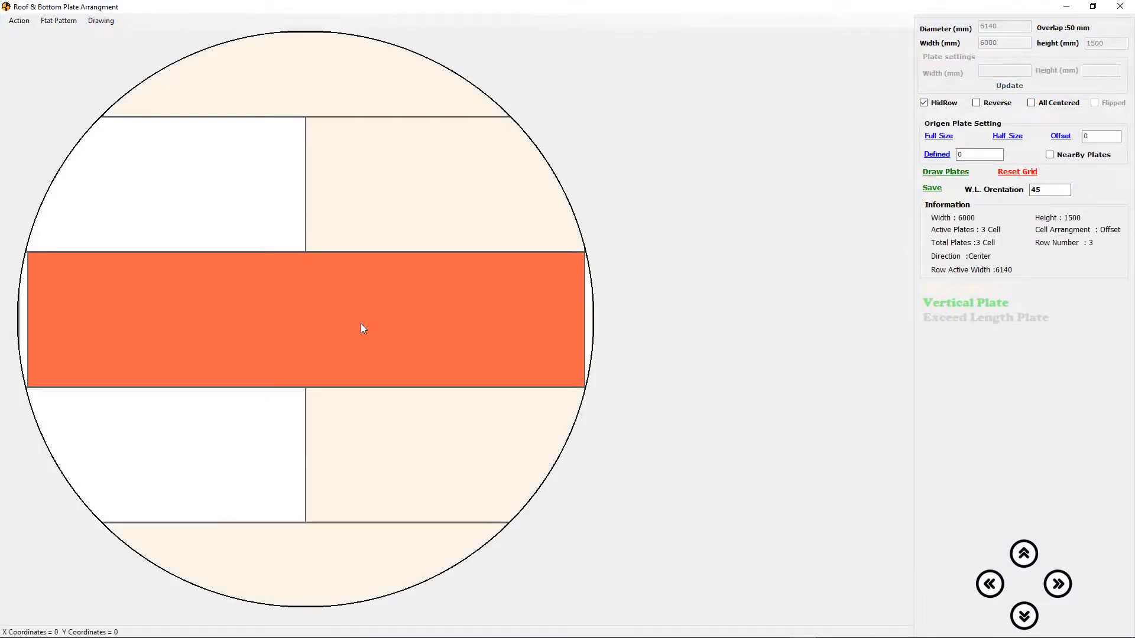
left_click(946, 155)
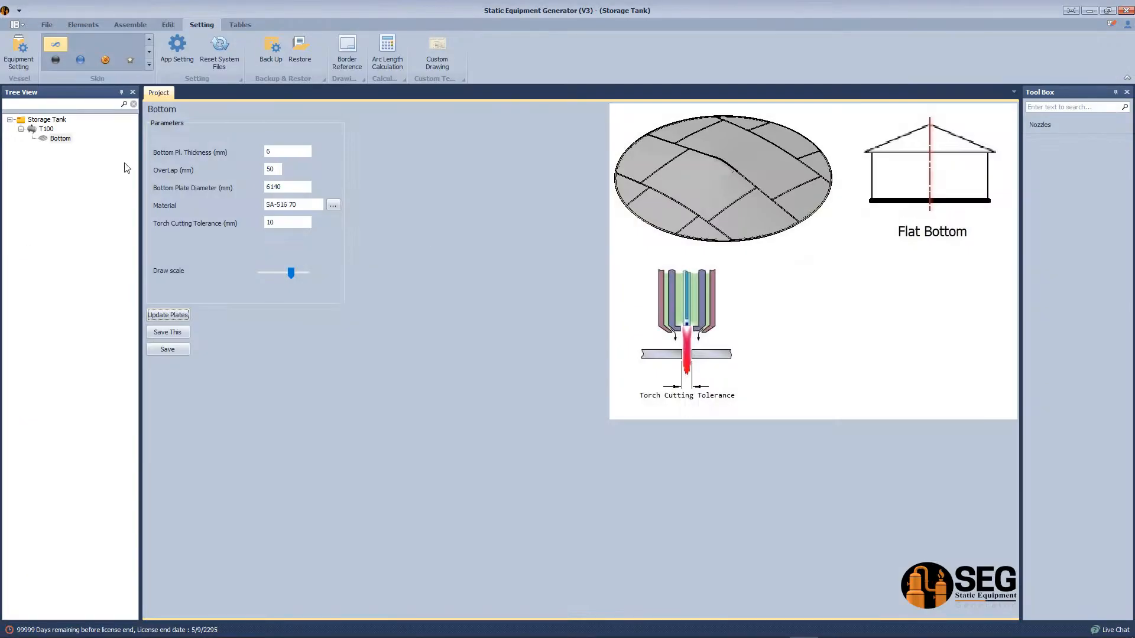
Add a shell named Can-1 to T100 and set its type to Shell from different pieces
left_click(50, 129)
left_click(83, 25)
left_click(63, 57)
type("Can-1")
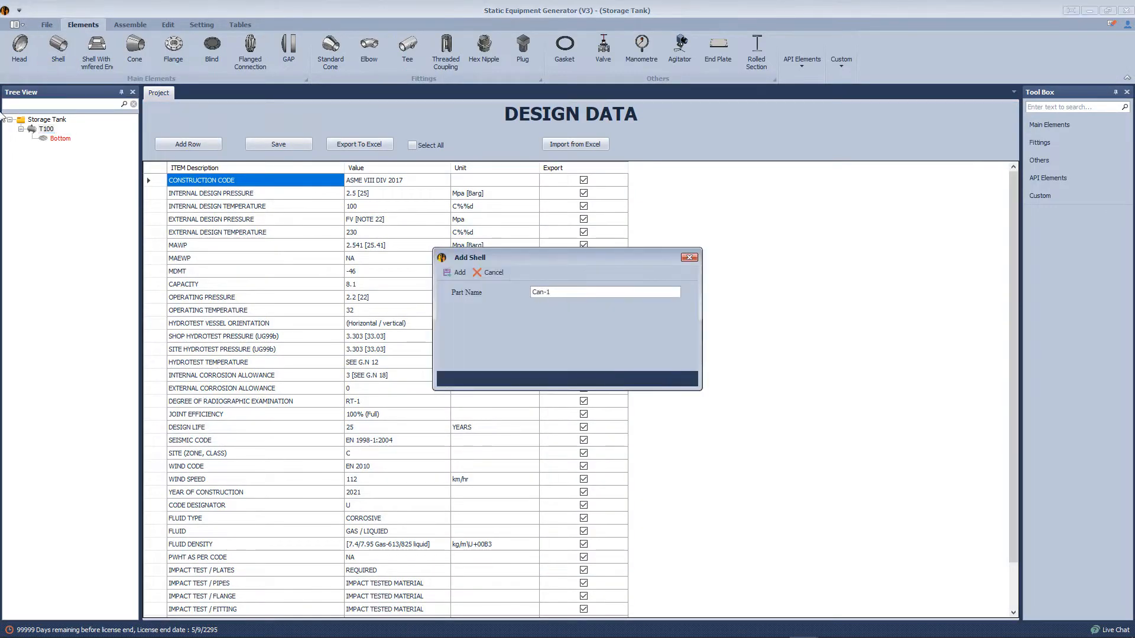
left_click(455, 273)
left_click(58, 148)
left_click(184, 169)
left_click(567, 332)
Set Can-1's inner diameter to 6000 mm, course height to 1500 mm, thickness to 10 mm and segments to 4, and update the course grid
left_click(293, 225)
key("BackSpace")
key("BackSpace")
key("BackSpace")
key("BackSpace")
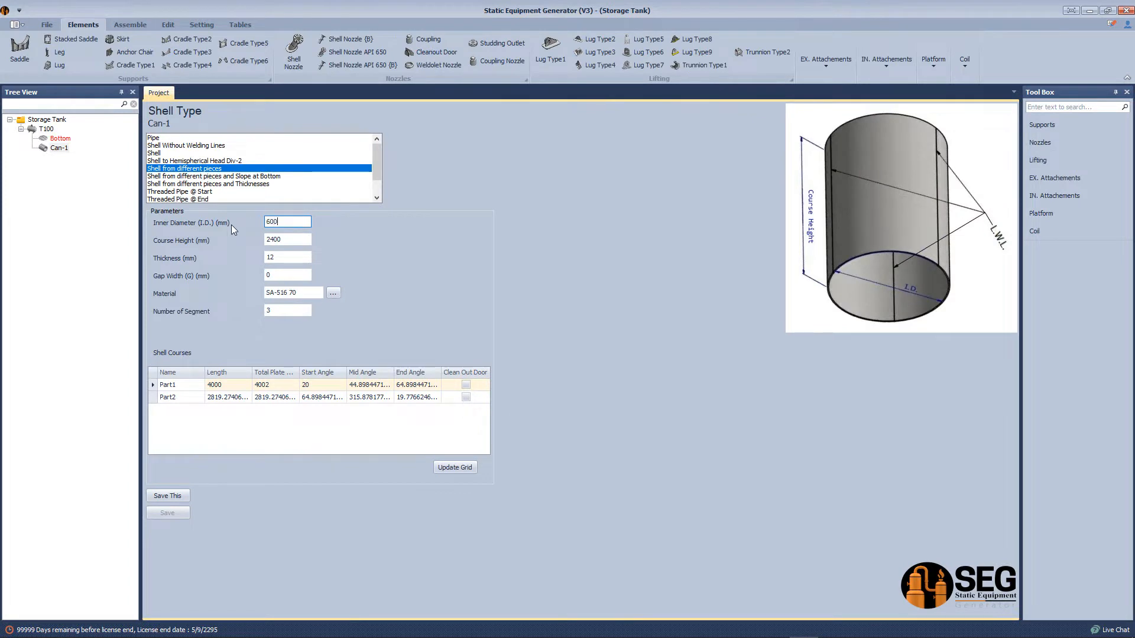
type("6000")
key("Tab")
type("1500")
key("Tab")
left_click(454, 467)
Calculate the angle of a 2000 mm arc at diameter 6020 and set Can-1's Part1 start angle to -38.0703, updating the grid
left_click(130, 24)
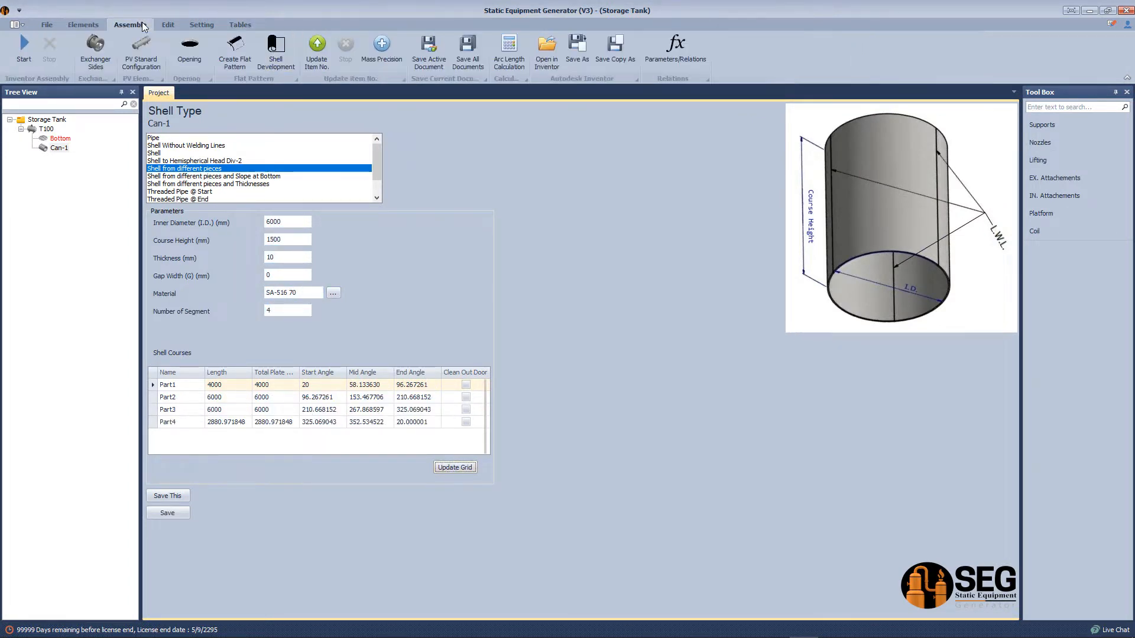
left_click(509, 52)
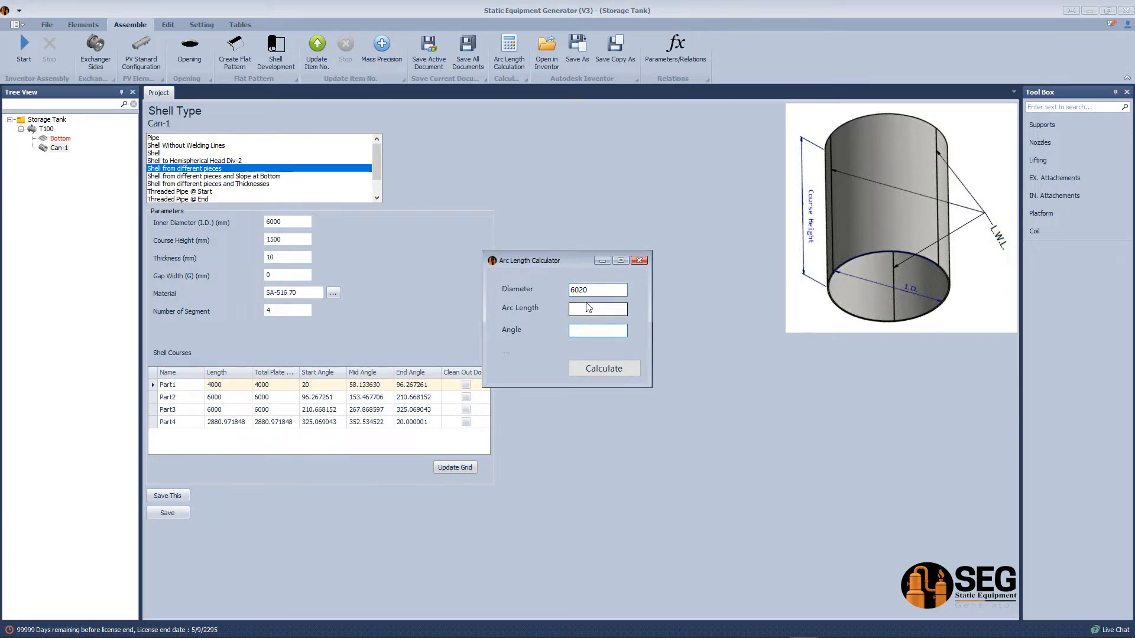
left_click(571, 372)
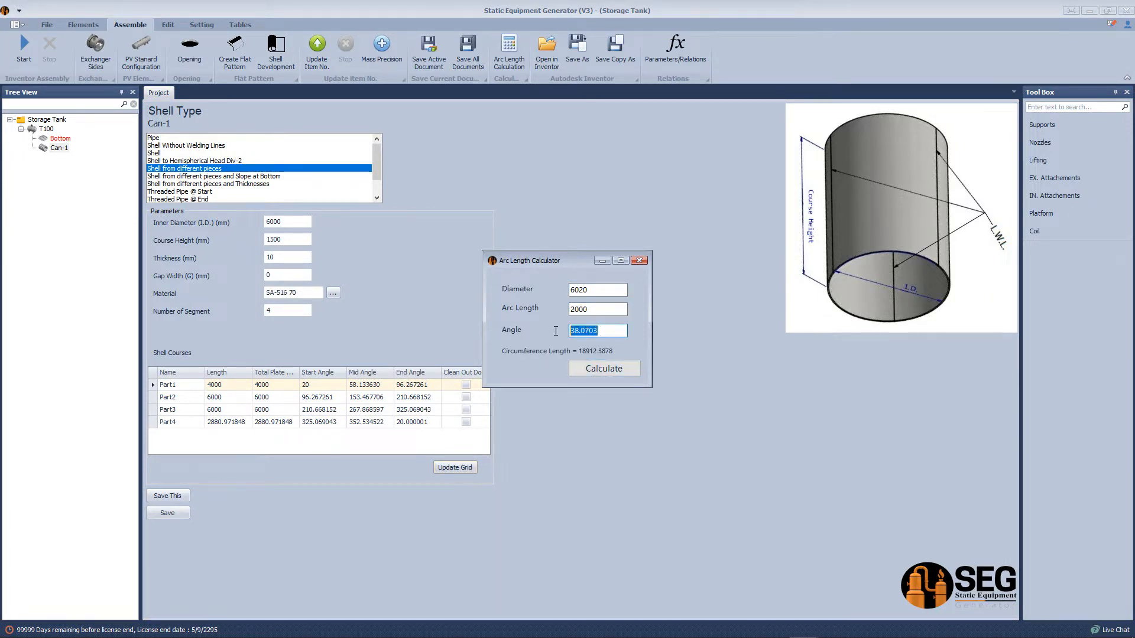
left_click(639, 260)
left_click(302, 385)
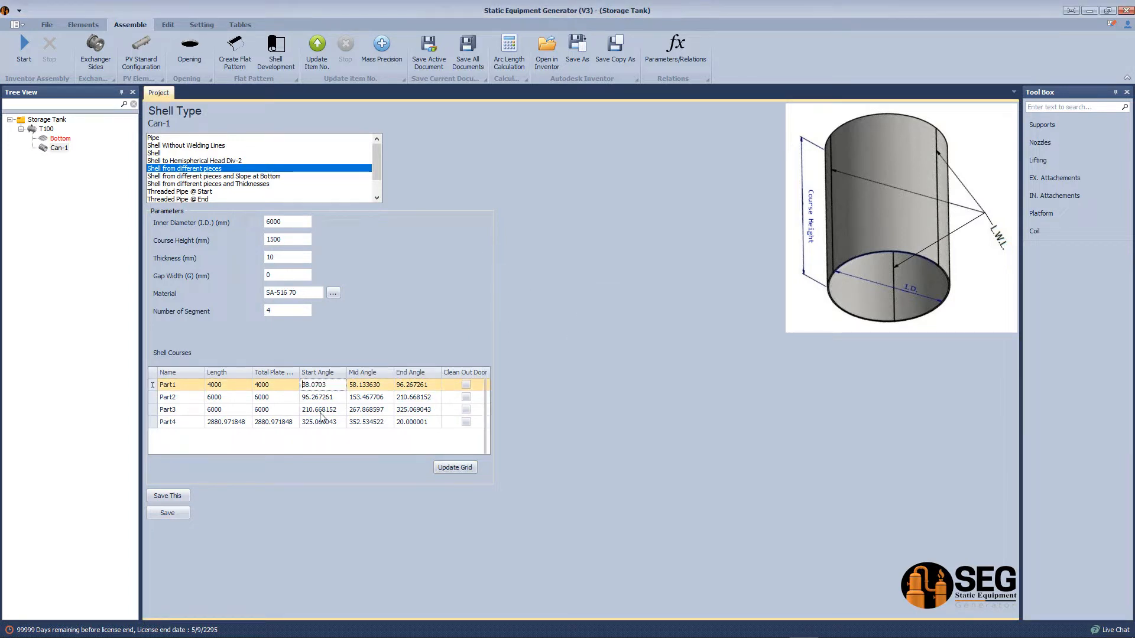
left_click(455, 468)
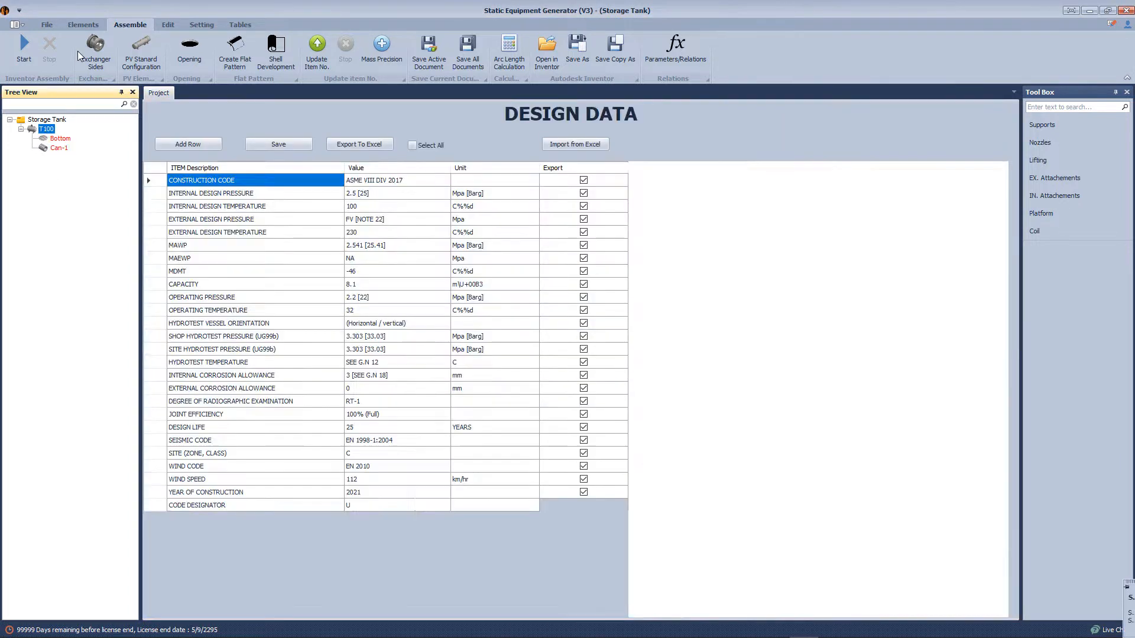
Add a shell Can-2 based on Can-1 with thickness 8 mm and Part1 start angle 0, update its grid and save
left_click(83, 24)
left_click(58, 47)
type("2")
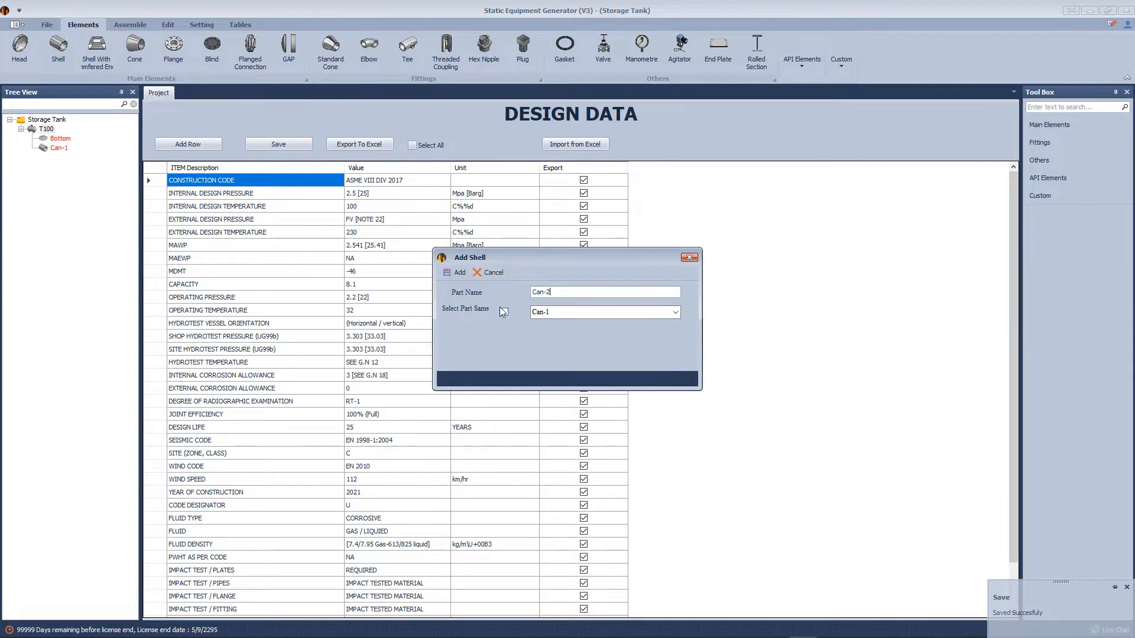
left_click(455, 273)
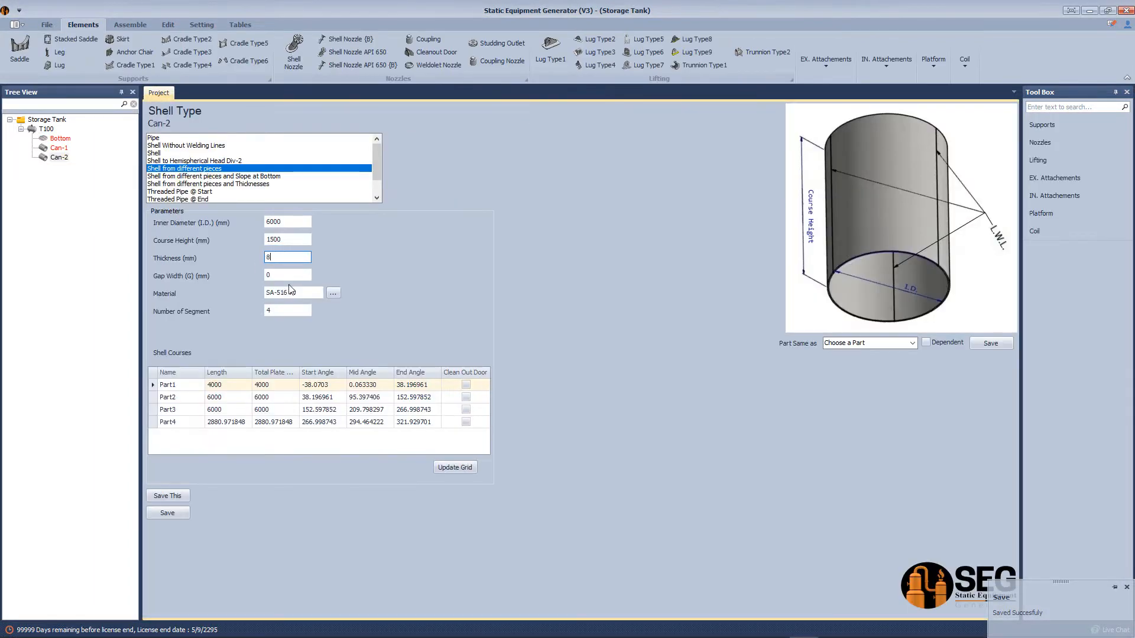
left_click(455, 467)
left_click(168, 513)
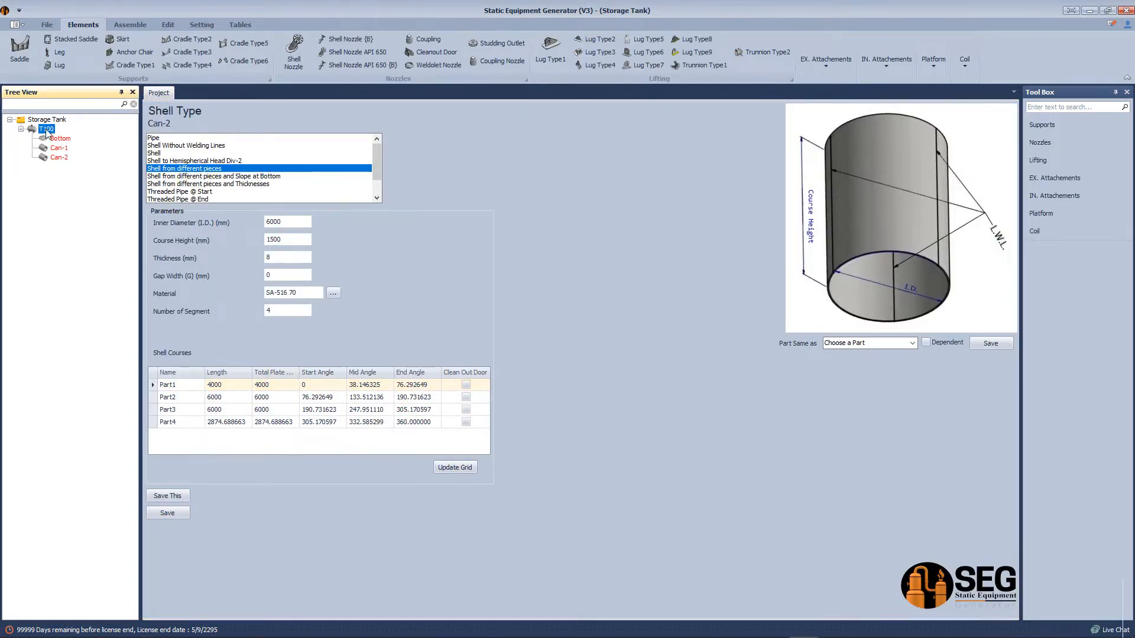
Add a shell named Can-3 to T100 with the same parameters as Can-1
left_click(58, 48)
type("3")
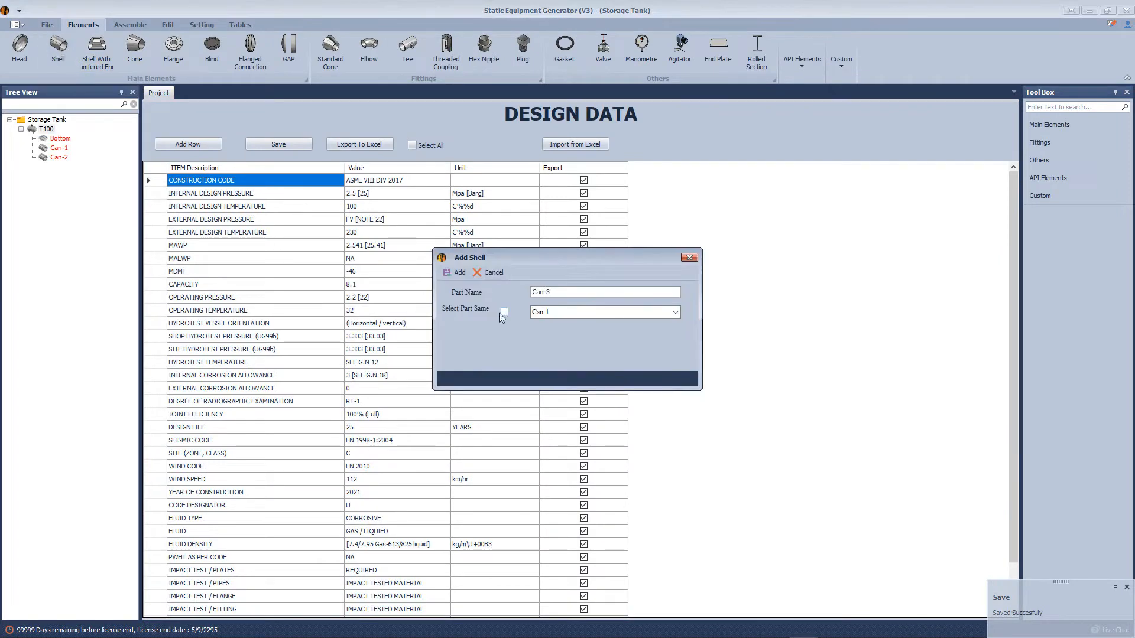
left_click(455, 272)
Set Can-3's thickness to 6 mm, update its course grid and save the shell
left_click(285, 258)
key("BackSpace")
key("BackSpace")
type("6")
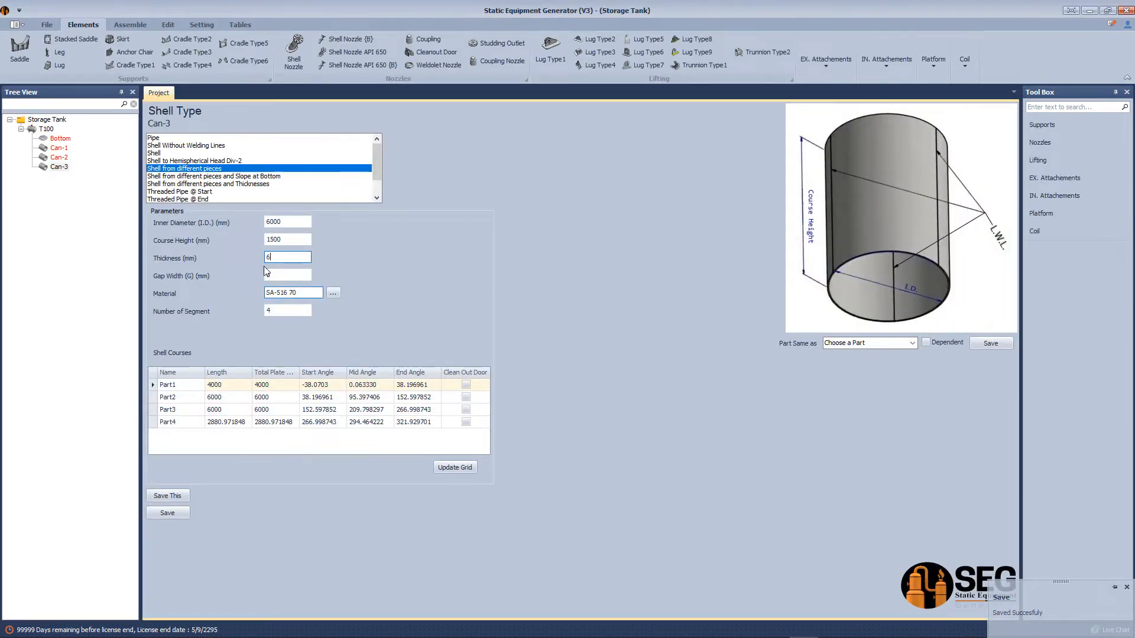
left_click(455, 467)
Add a compression ring named CR to T100 from the API elements
left_click(46, 129)
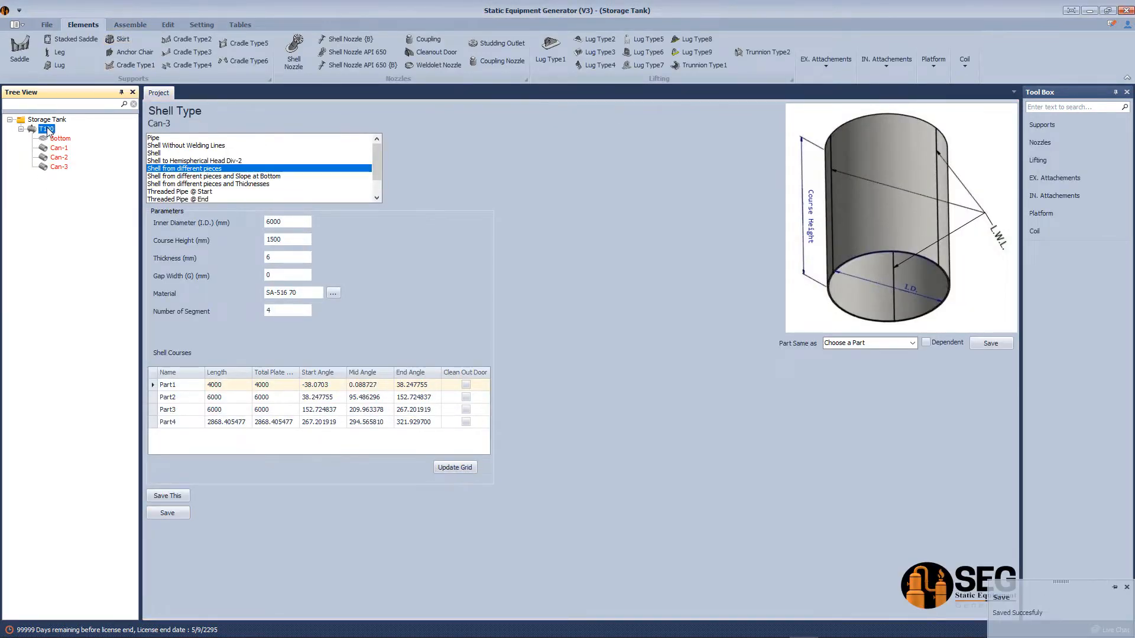
left_click(810, 63)
left_click(834, 105)
type("CR")
key("Return")
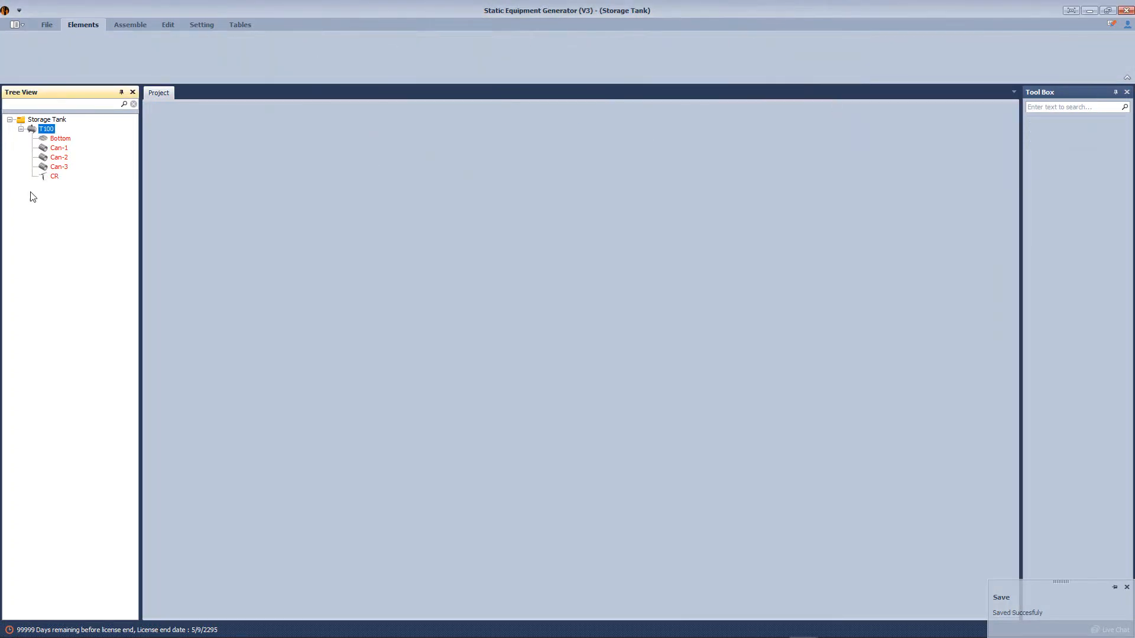
Set the compression ring's angle size to 100x100x10 and save it
left_click(320, 250)
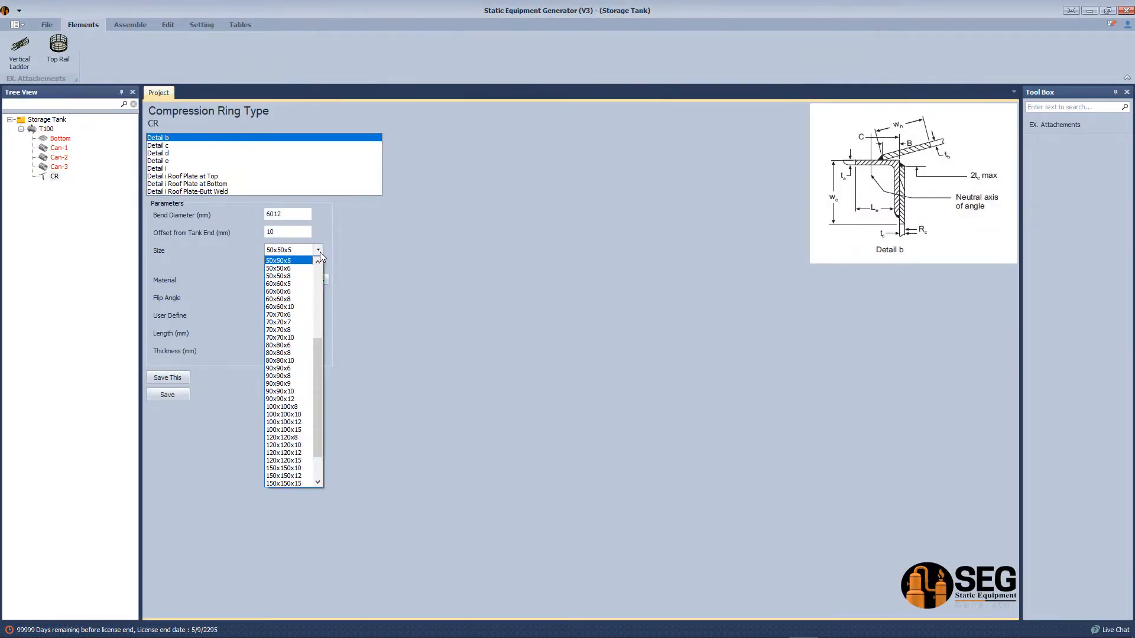
left_click(303, 412)
left_click(165, 394)
Add a radial roof named Radial Roof to T100 from the API elements
left_click(51, 129)
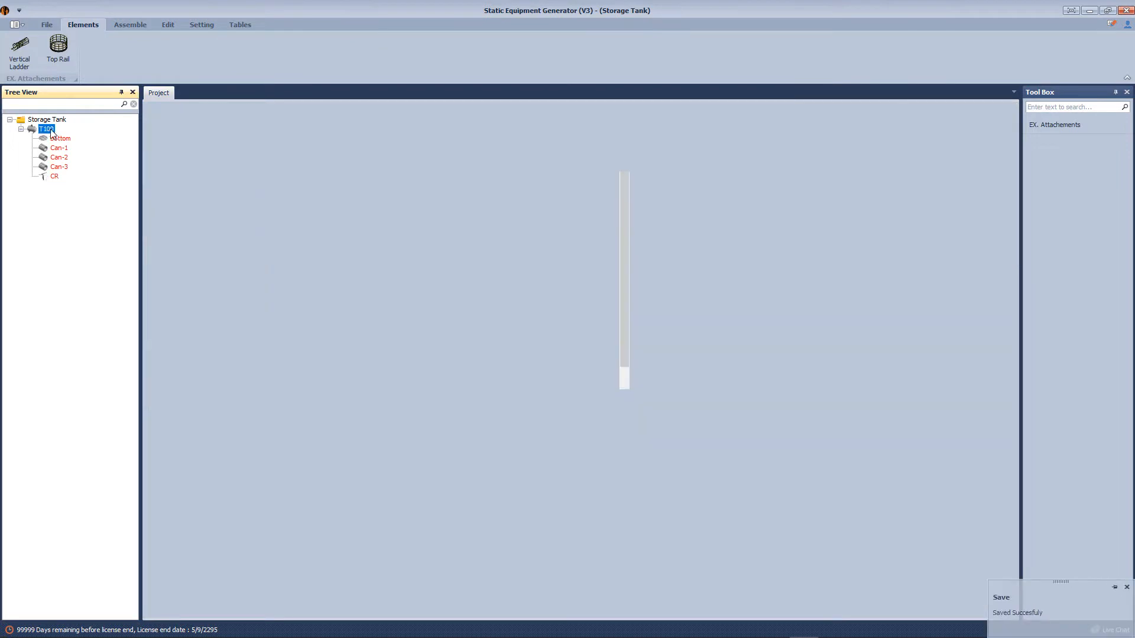
left_click(809, 64)
left_click(879, 112)
type("Radial")
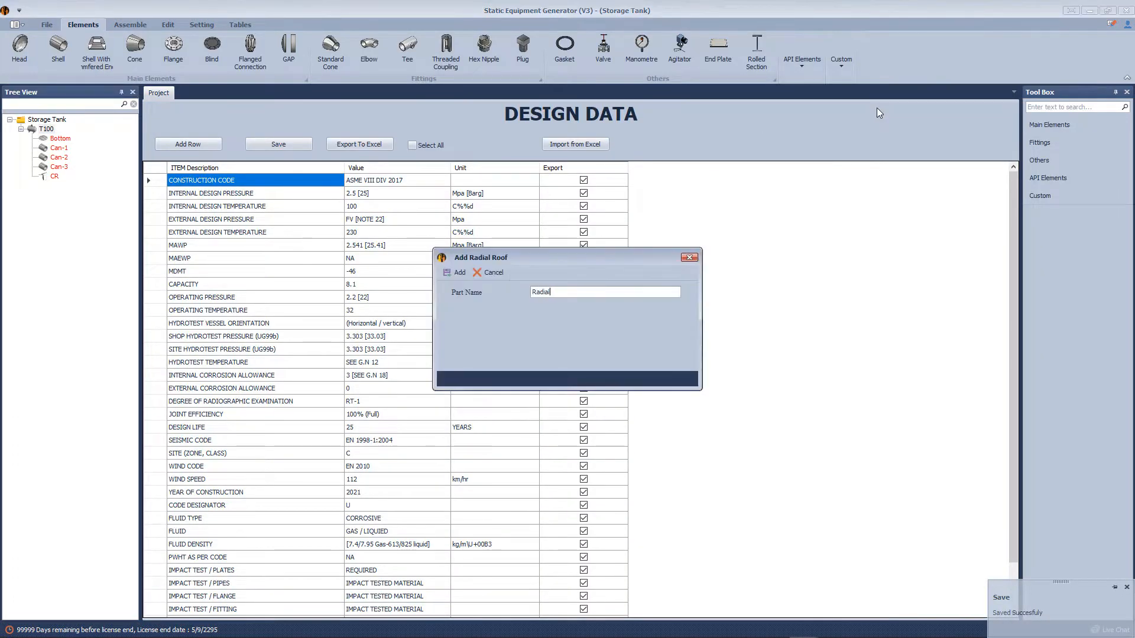
type(" Roof")
key("Return")
Set the radial roof's end inner diameter to 6100 mm, segments to 14 and L.W.L. orientation to 0, activate a 50 mm overlap, and save
left_click(56, 187)
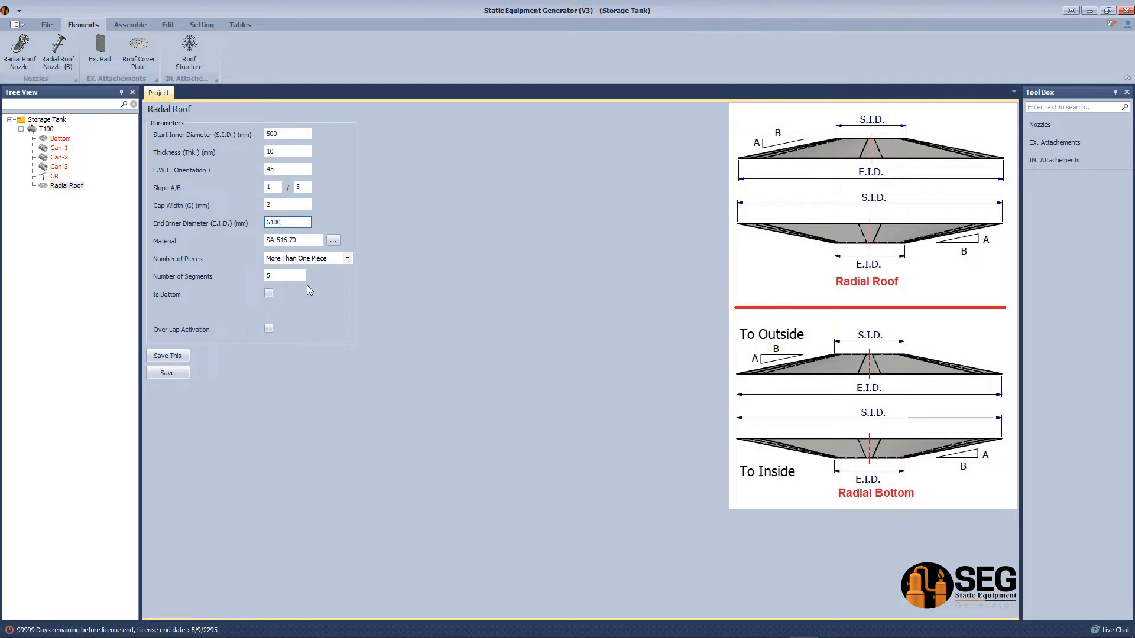
left_click(268, 329)
left_click(168, 391)
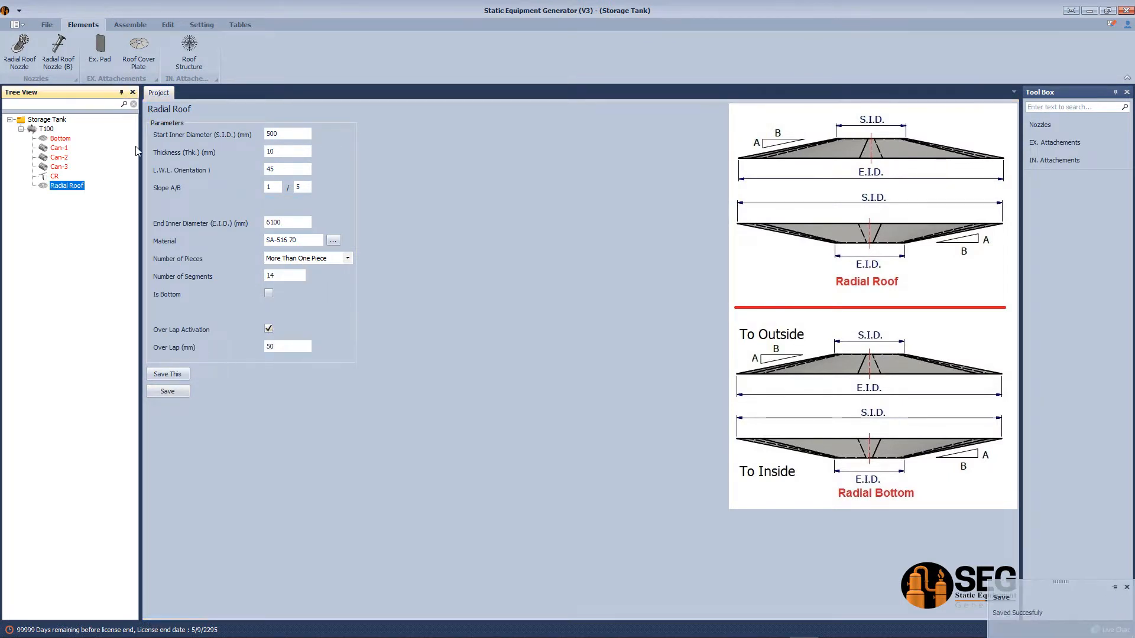
left_click(281, 170)
left_click(167, 391)
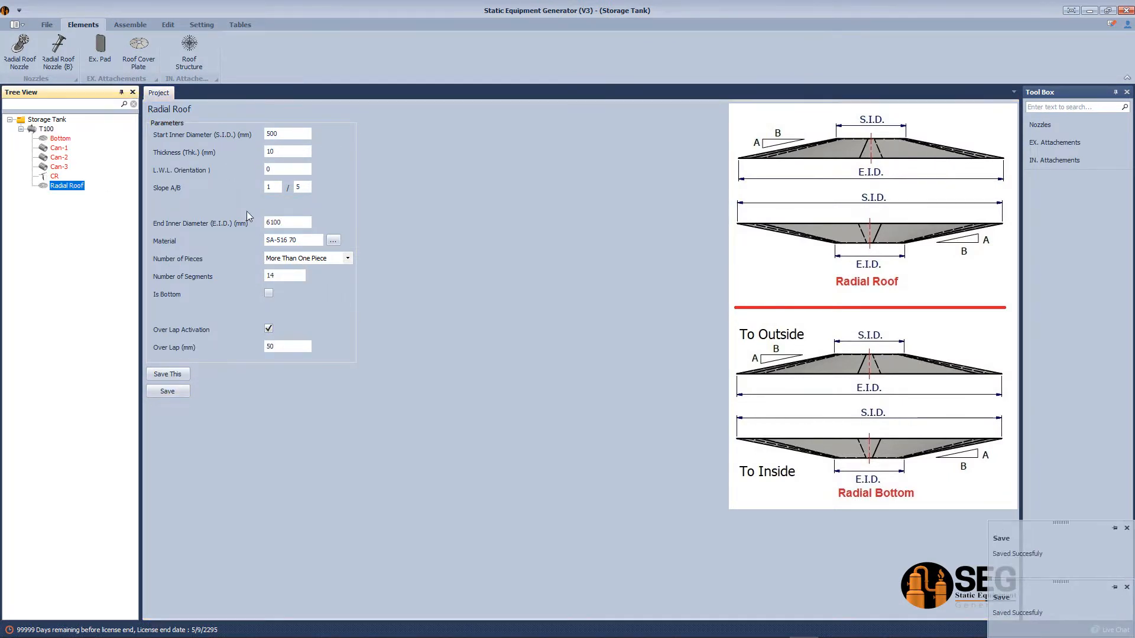
Enable Parent Preview and Child Preview in the application settings and save them
left_click(130, 24)
left_click(201, 25)
left_click(177, 51)
left_click(537, 212)
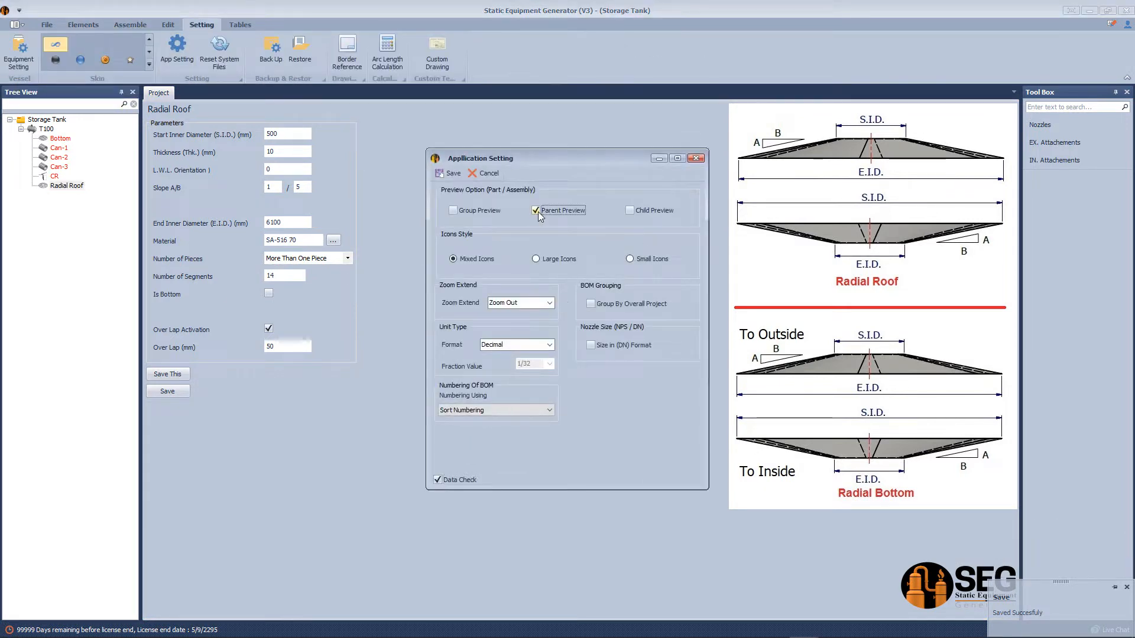
left_click(634, 214)
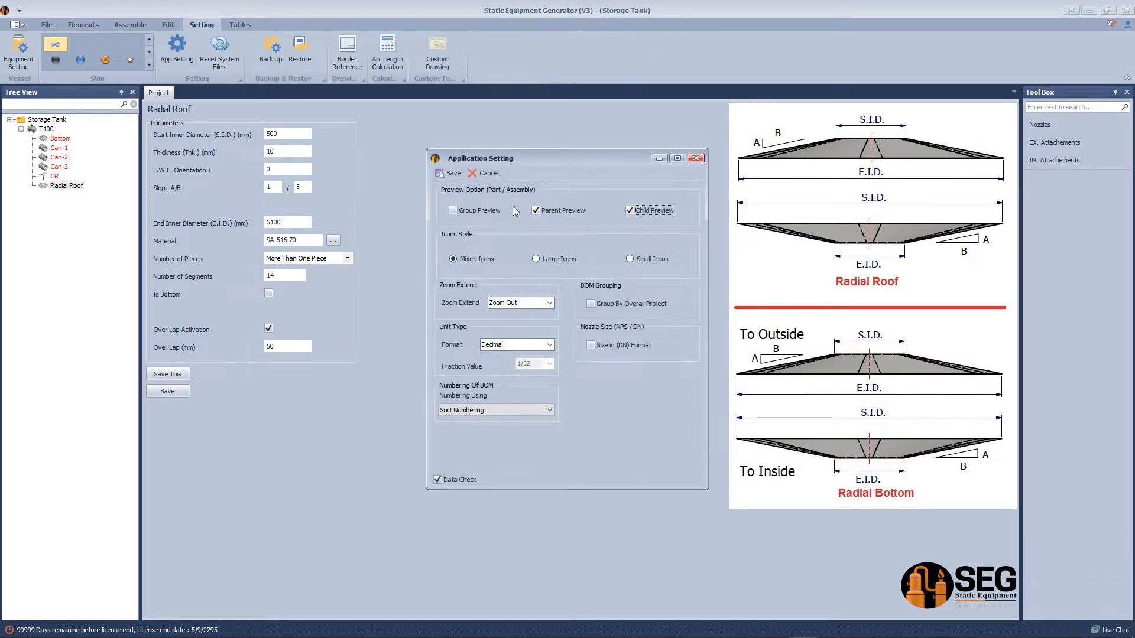
left_click(450, 173)
Start the Inventor assembly of the tank's saved elements
left_click(130, 25)
left_click(24, 50)
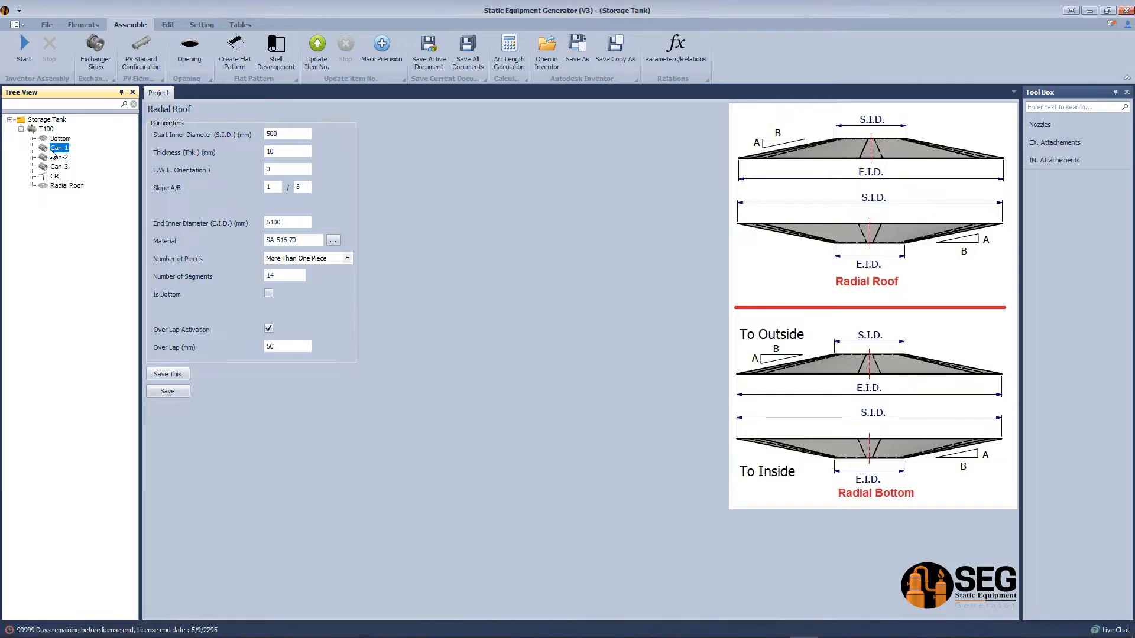
Add a part named Anchor Chair to Can-1, set its orientation, activate its pattern and save it
left_click(133, 55)
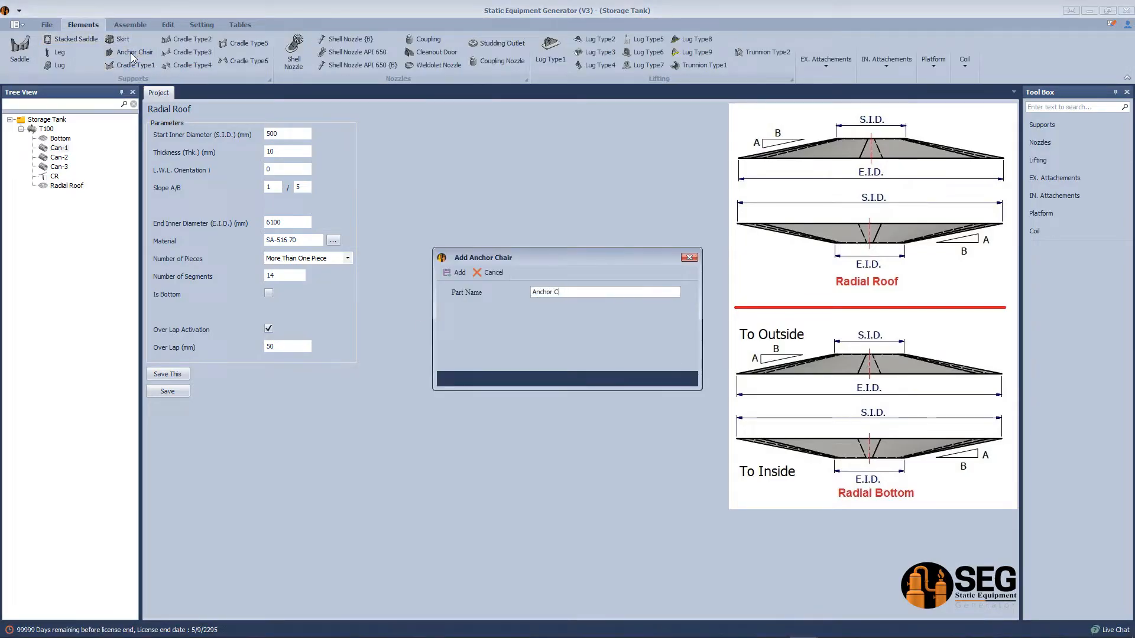
key("Return")
left_click(80, 157)
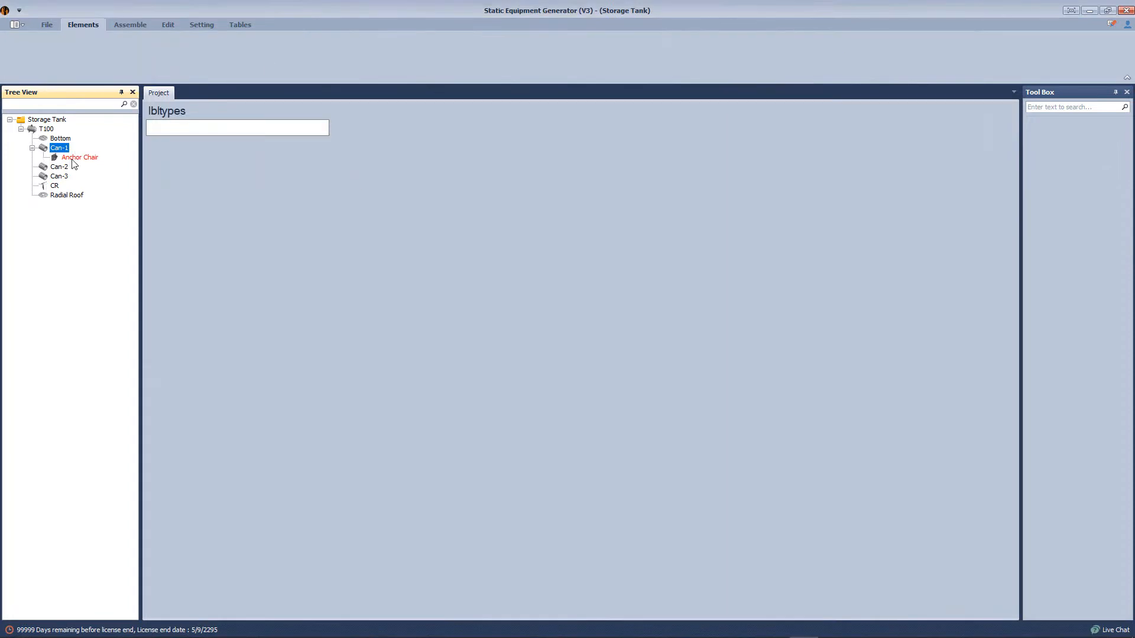
left_click(198, 374)
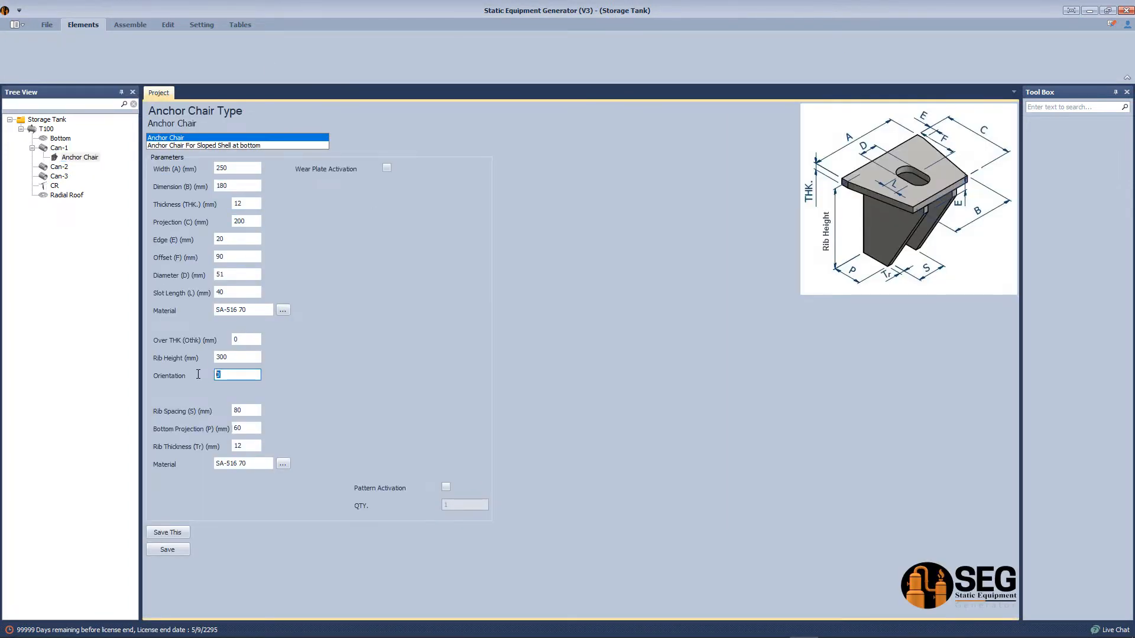
left_click(445, 487)
left_click(167, 550)
Add a cleanout door named COD to Can-1, set its type to Cleanout Door TypeB and save it
left_click(434, 52)
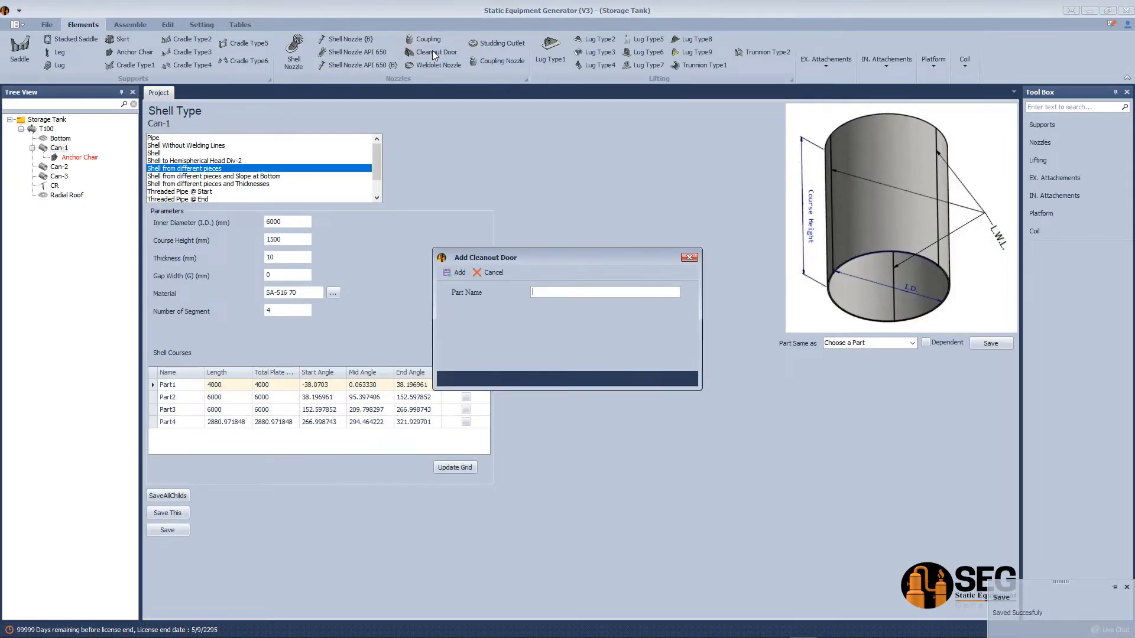
type("COD")
key("Return")
left_click(67, 167)
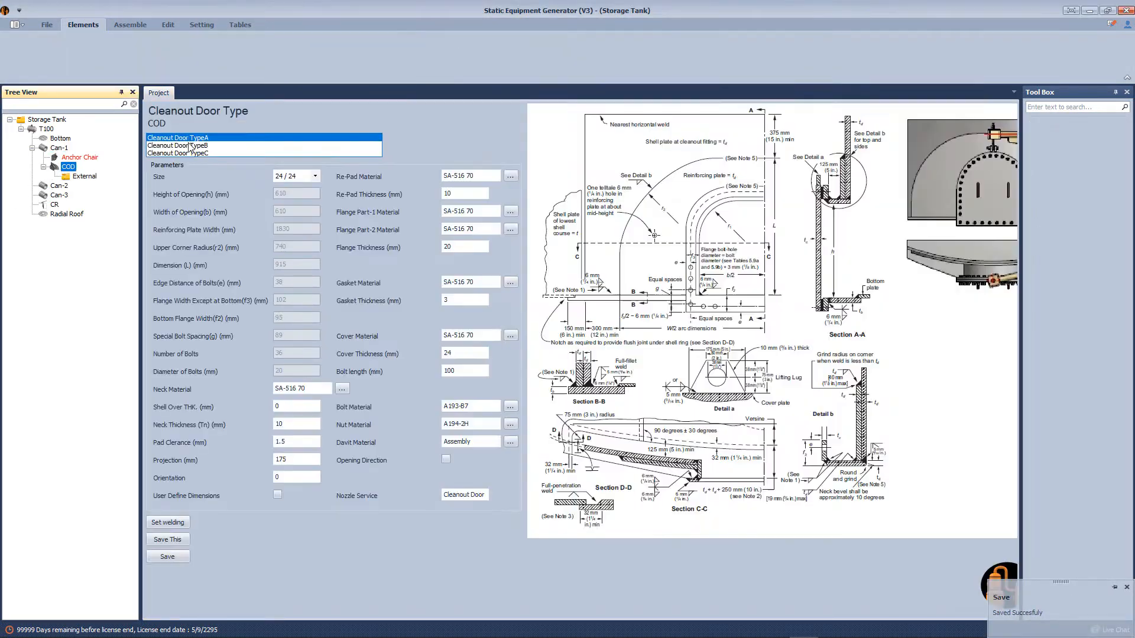
left_click(168, 556)
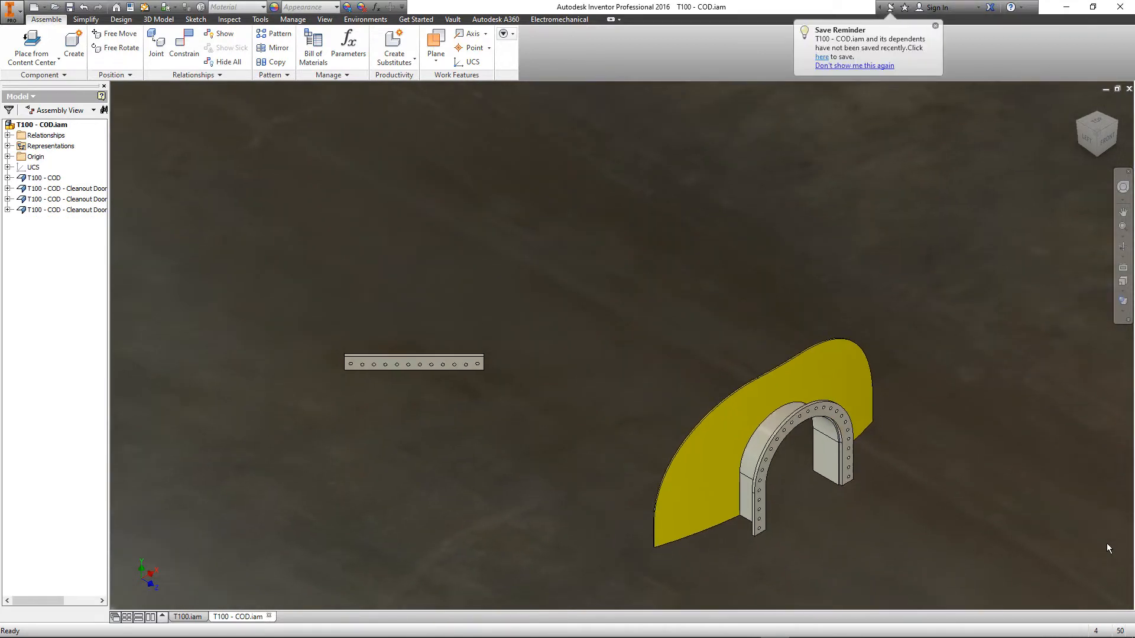
left_click(891, 66)
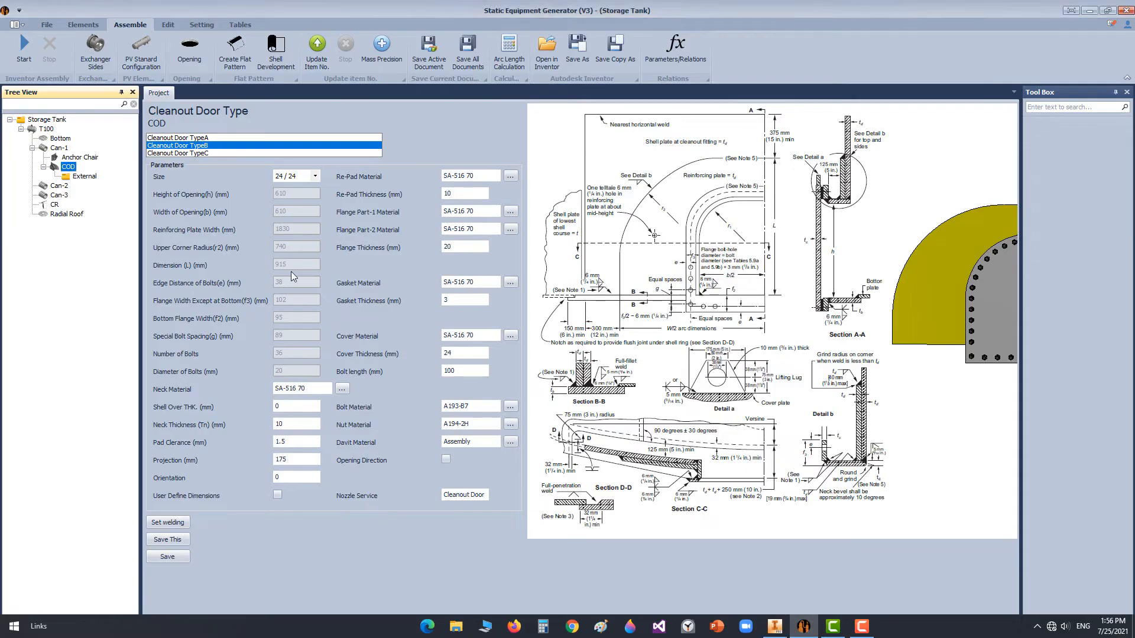
Add an API 650 shell nozzle named N1 to Can-1
left_click(59, 148)
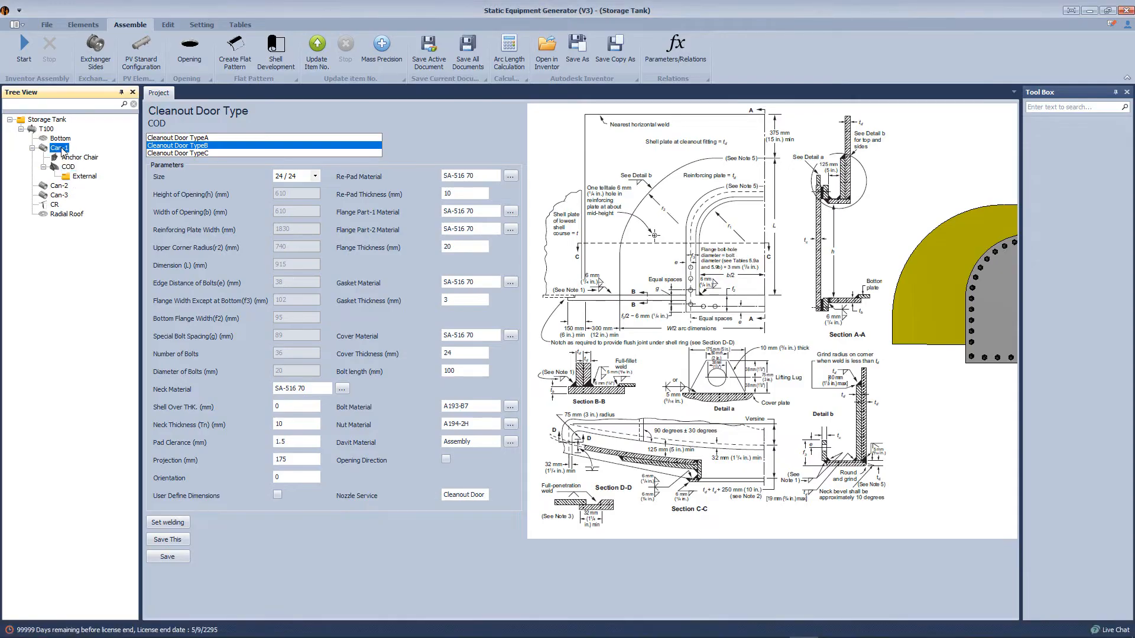
left_click(83, 24)
left_click(356, 52)
type("N1")
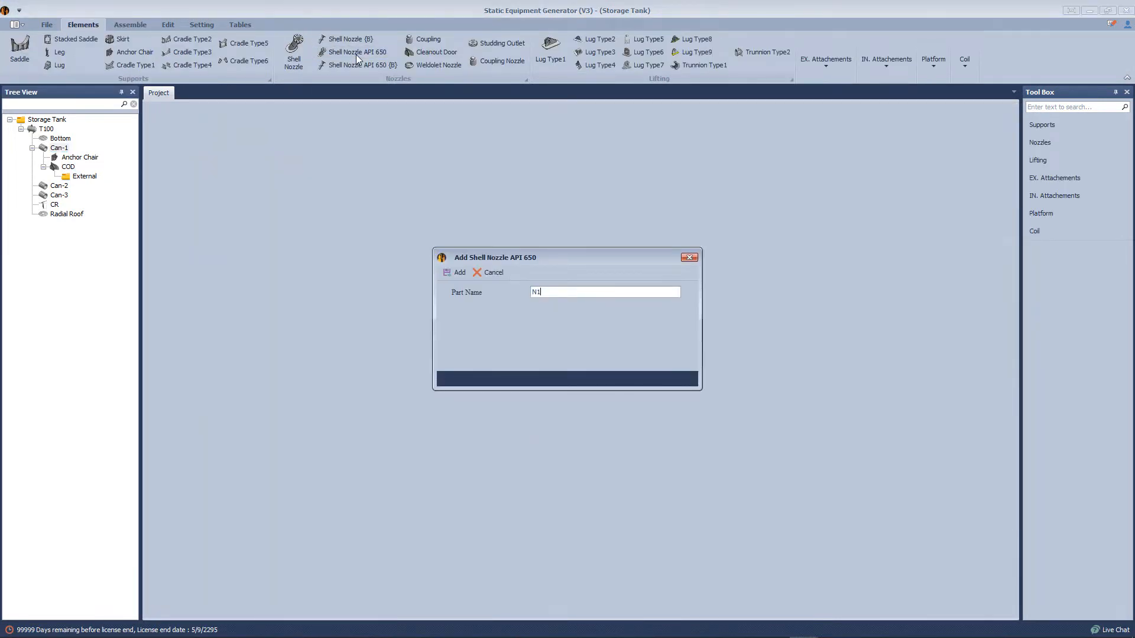
key("Return")
Set nozzle N1 to size 8, schedule 20 with a diamond type re-pad, then save it with its calculated projection
left_click(256, 168)
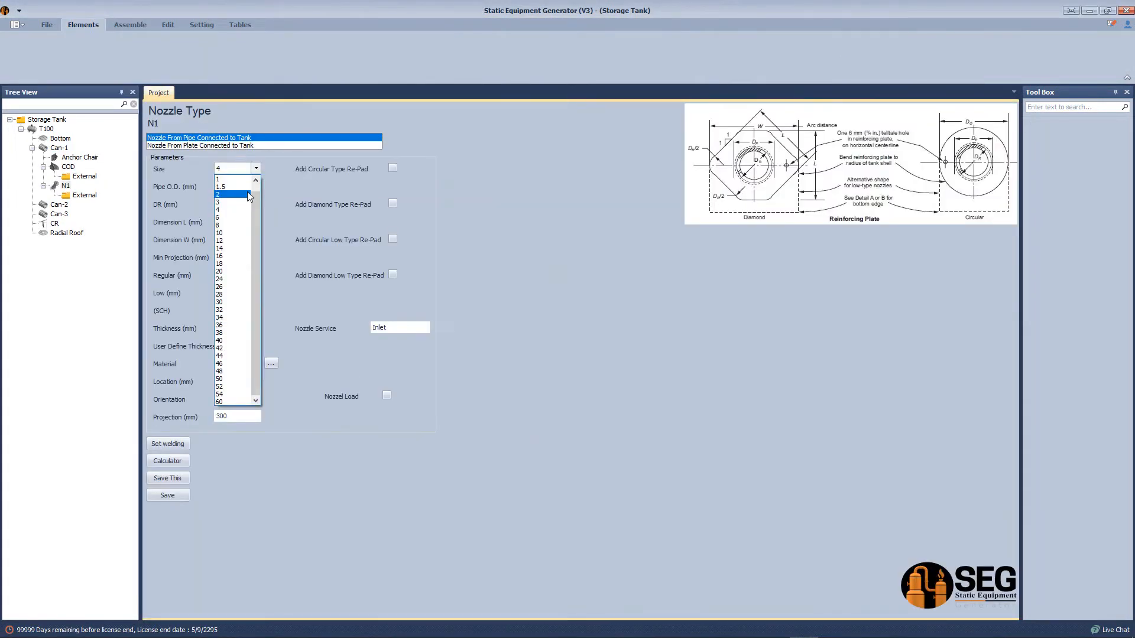
left_click(242, 246)
left_click(393, 203)
left_click(255, 310)
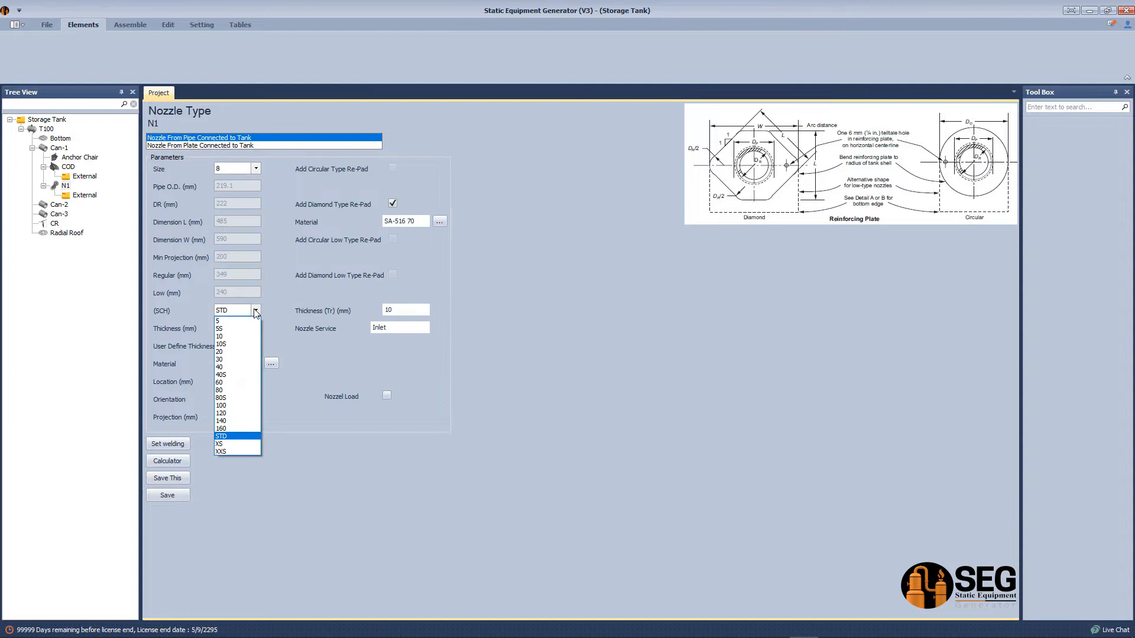
left_click(219, 352)
left_click(168, 496)
left_click(167, 460)
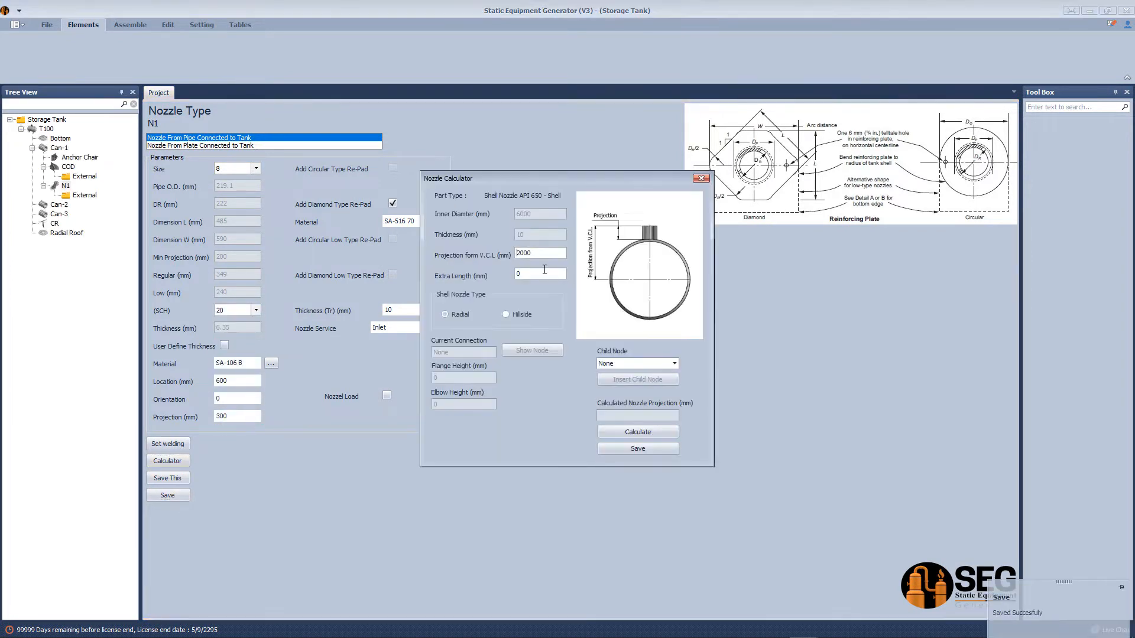
left_click(604, 451)
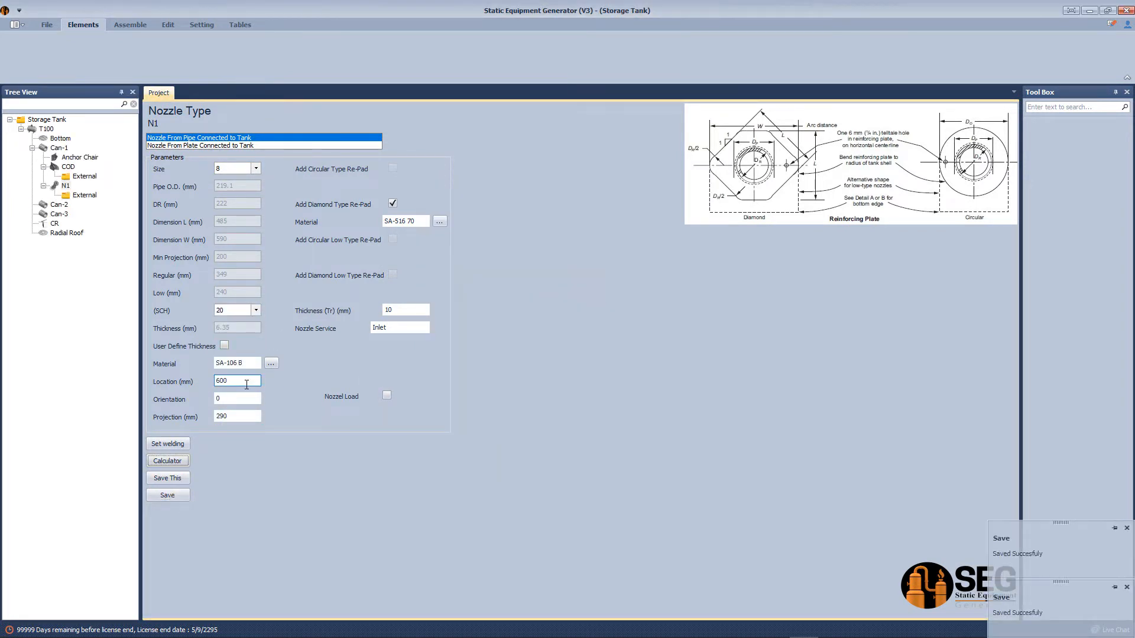
Add a flange named N1-Flange to nozzle N1
left_click(66, 186)
left_click(174, 45)
type("N1-Flange")
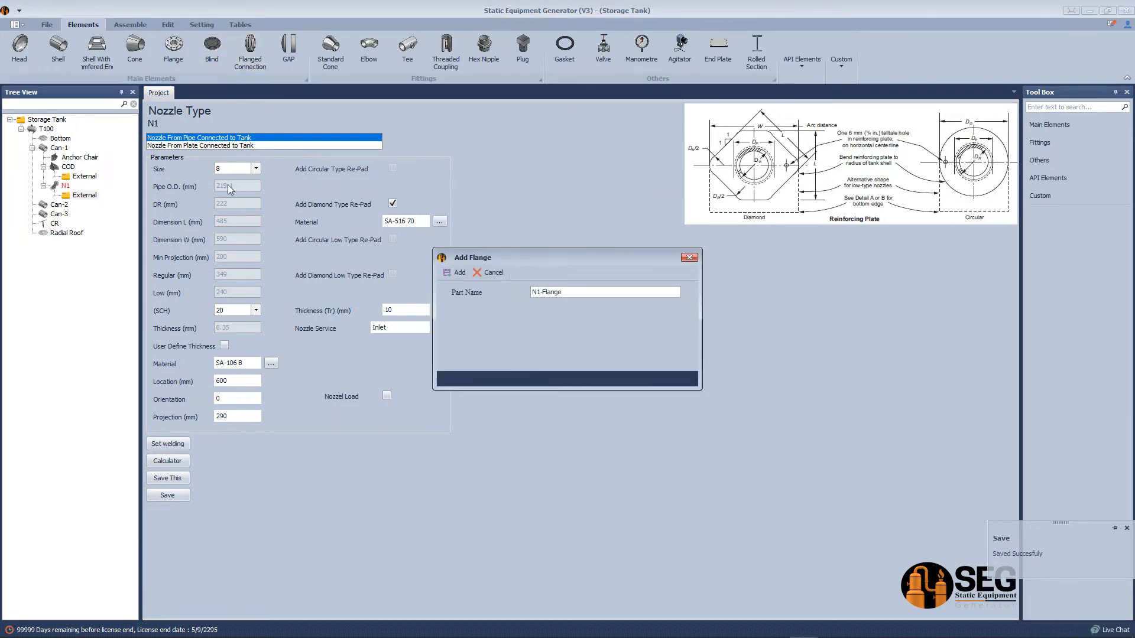
key("Return")
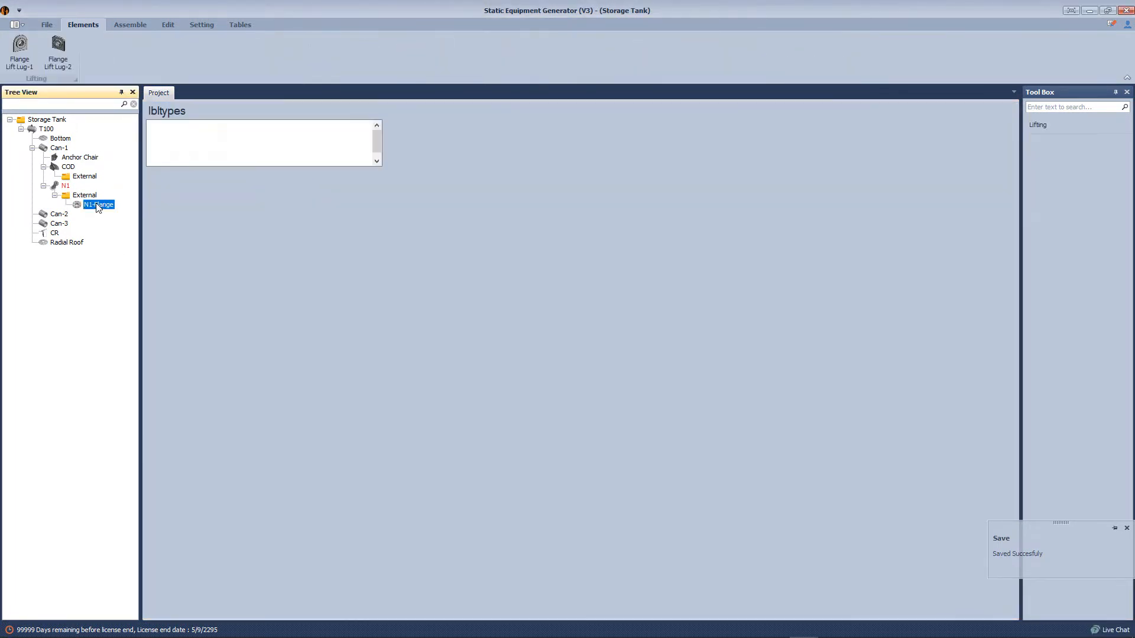
Set N1-Flange to WN-RF ASME B16.5, rating 150, size 8, pipe schedule 20, and save it
left_click(306, 243)
left_click(282, 332)
left_click(306, 261)
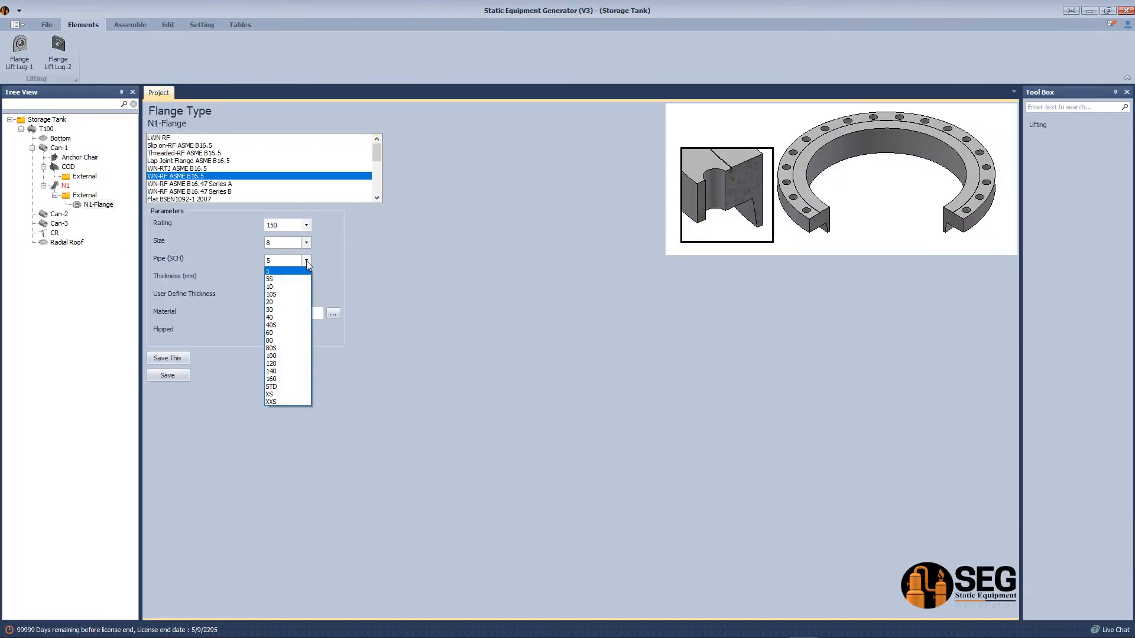
left_click(290, 306)
left_click(168, 376)
Recalculate nozzle N1's projection to account for its attached flange and save it
left_click(59, 188)
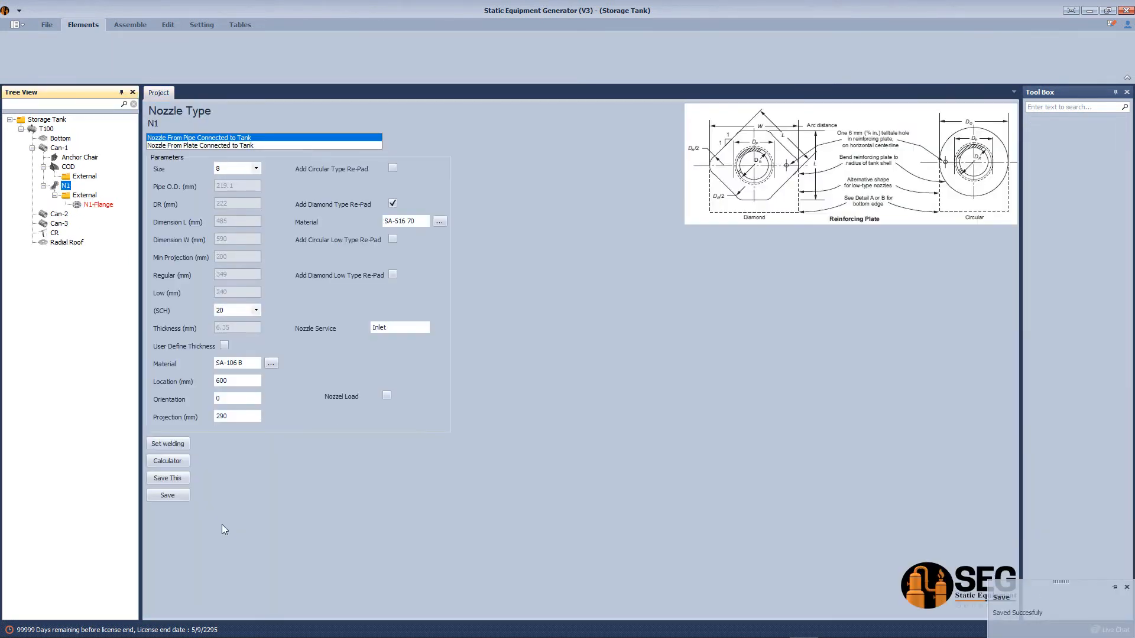
left_click(168, 461)
left_click(621, 448)
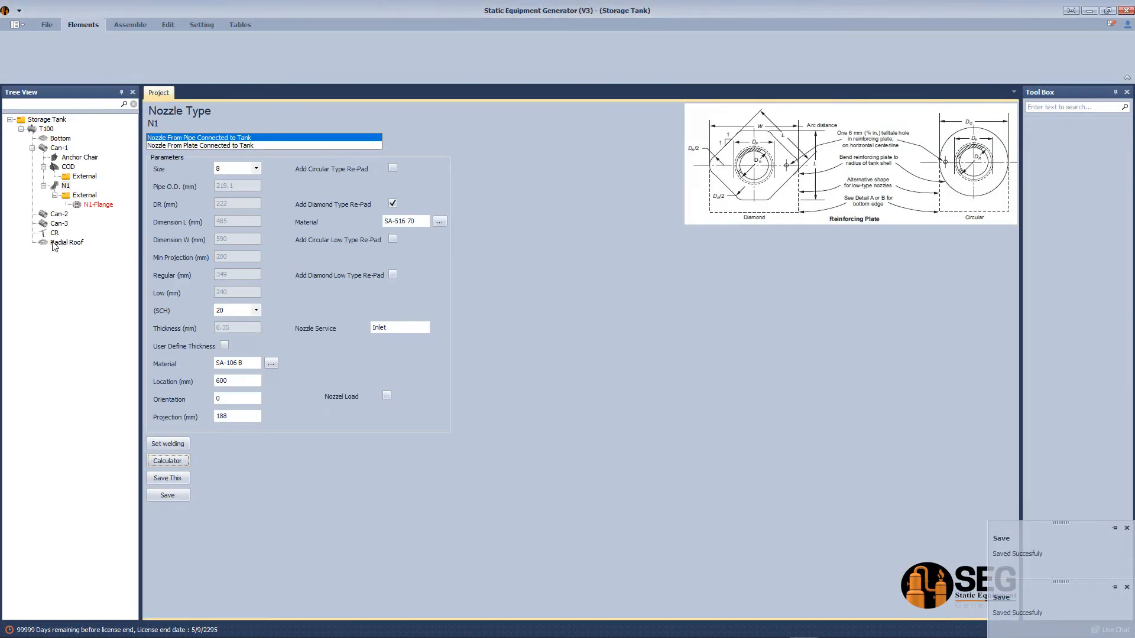
Add a roof cover plate named Cover to the Radial Roof
left_click(66, 243)
left_click(147, 48)
type("Cover")
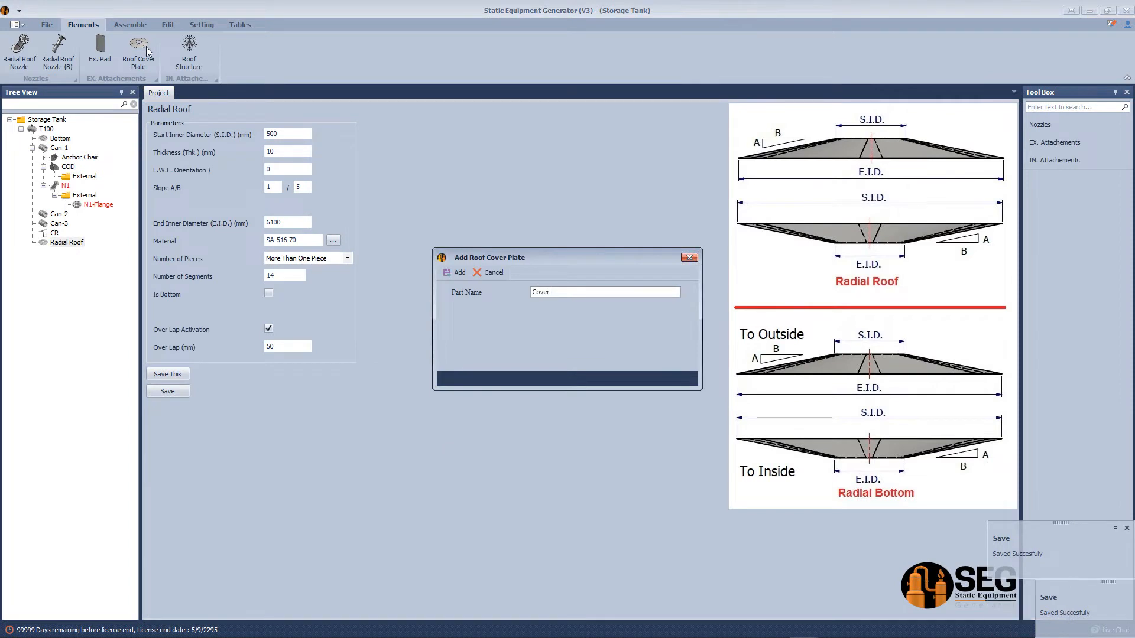
key("Return")
Enable the cover plate on Cover, set its radial plate length to 150, and save the part
left_click(71, 254)
left_click(445, 133)
left_click_drag(283, 169, 205, 177)
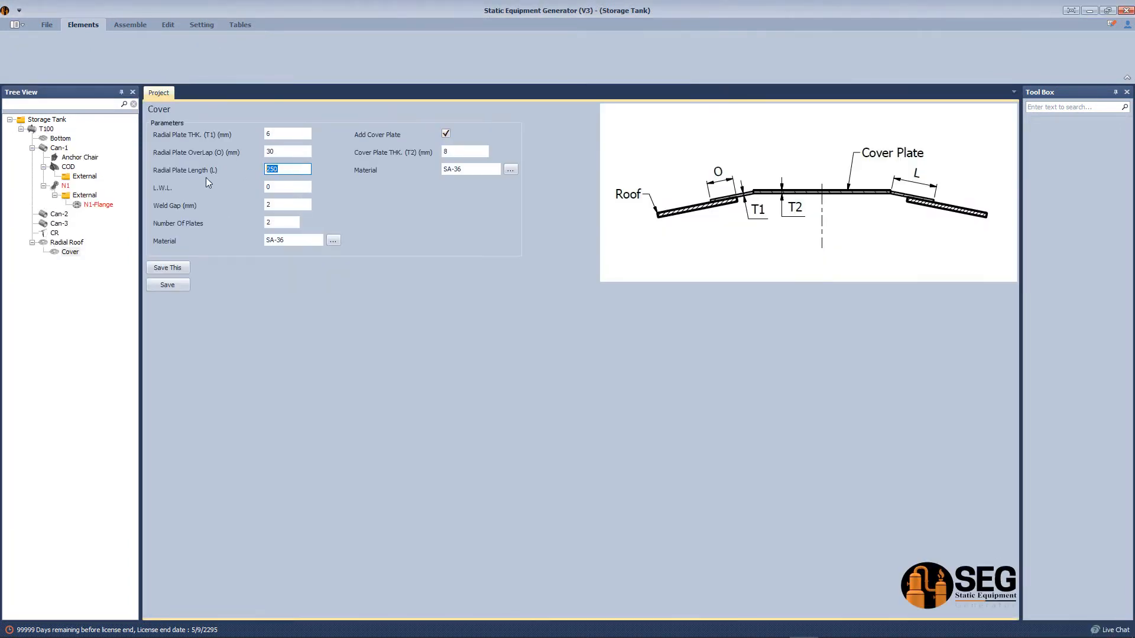
type("150")
left_click(160, 269)
Add a radial roof nozzle named N2 to the Radial Roof
left_click(76, 243)
left_click(20, 48)
type("N2")
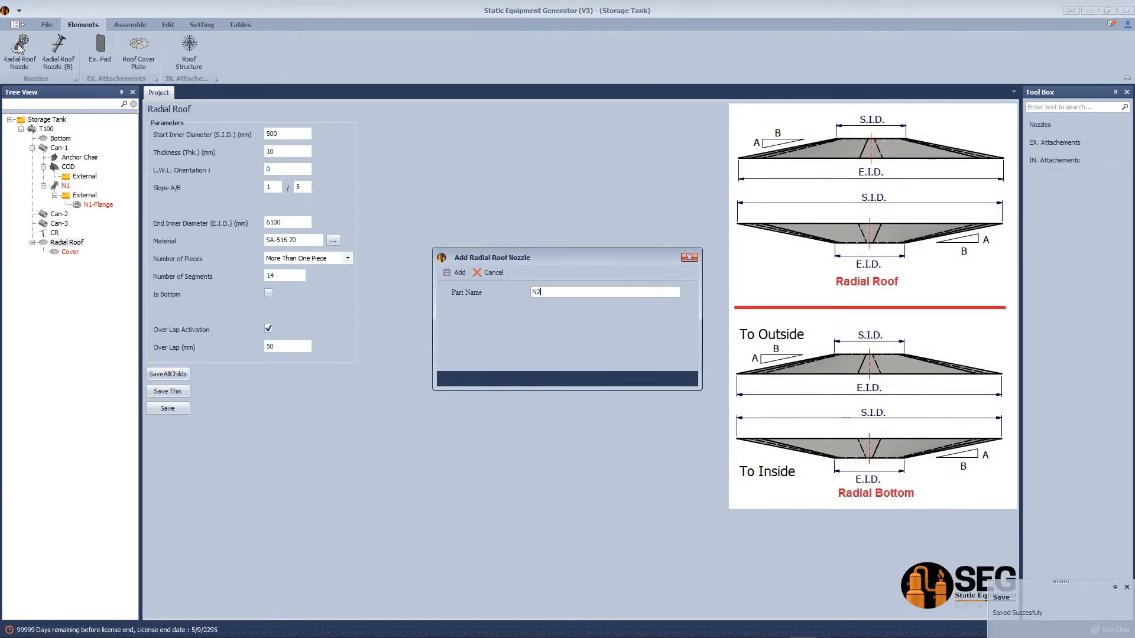
left_click(458, 271)
Save N2 with size 8, schedule 20, a re-pad 150 mm wide and 6 mm thick, offset 1800 mm, orientation 12 and projection 500 mm
left_click(63, 263)
left_click(256, 169)
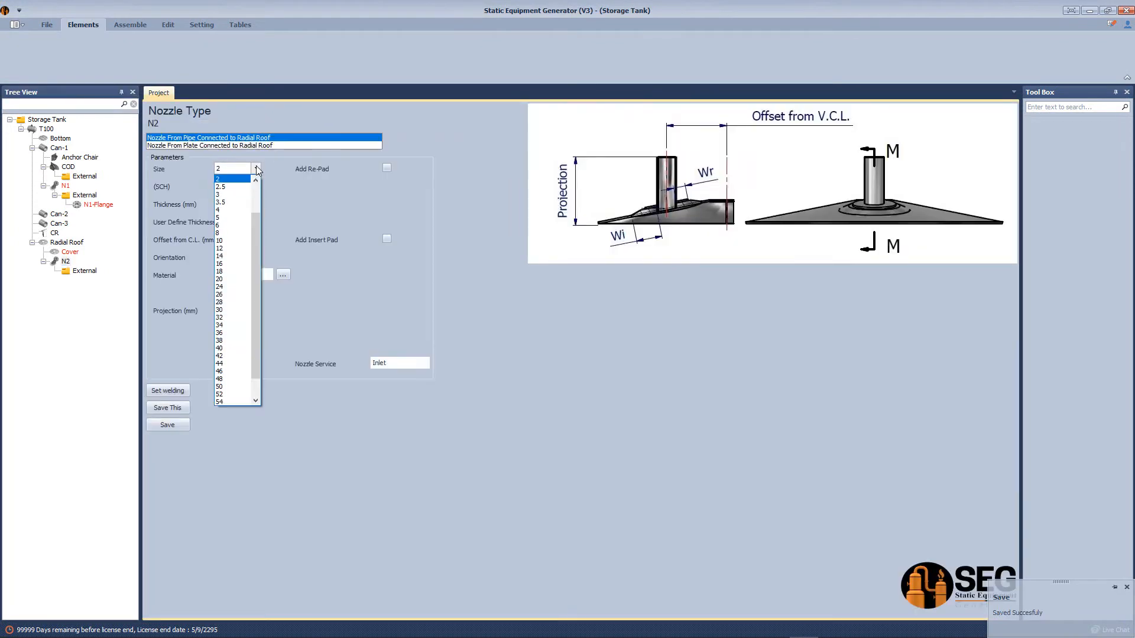
left_click(238, 241)
left_click(386, 168)
left_click_drag(404, 186, 373, 184)
type("150")
key("Tab")
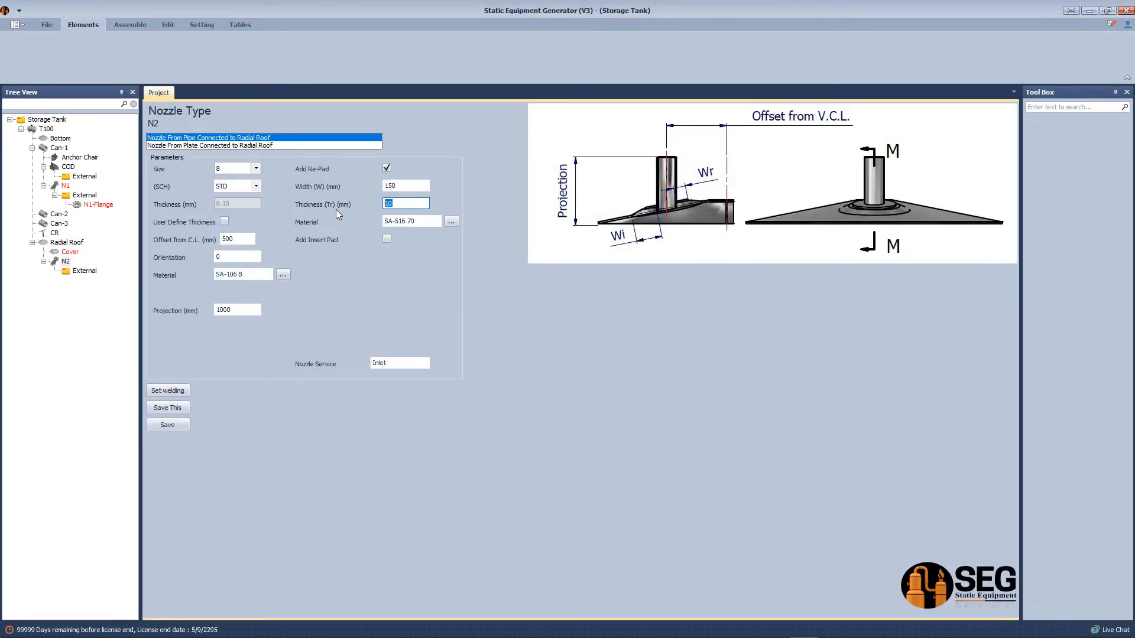
type("6")
left_click(256, 186)
left_click(220, 228)
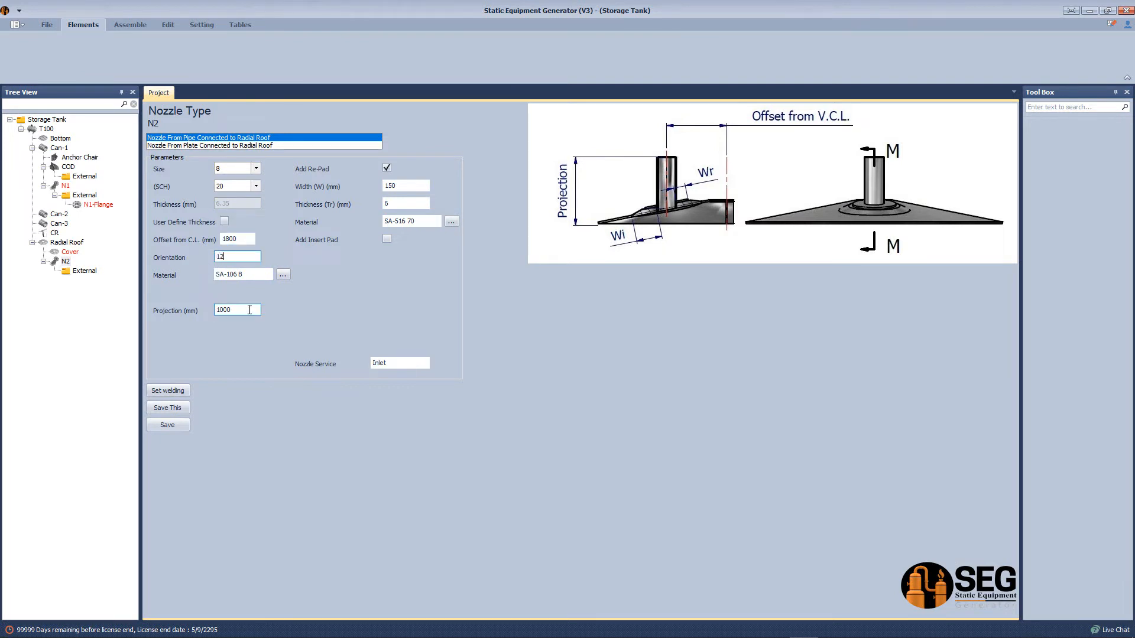
Add a flange named N2-Flange to nozzle N2 and save it with the same data as N1-Flange
left_click(172, 50)
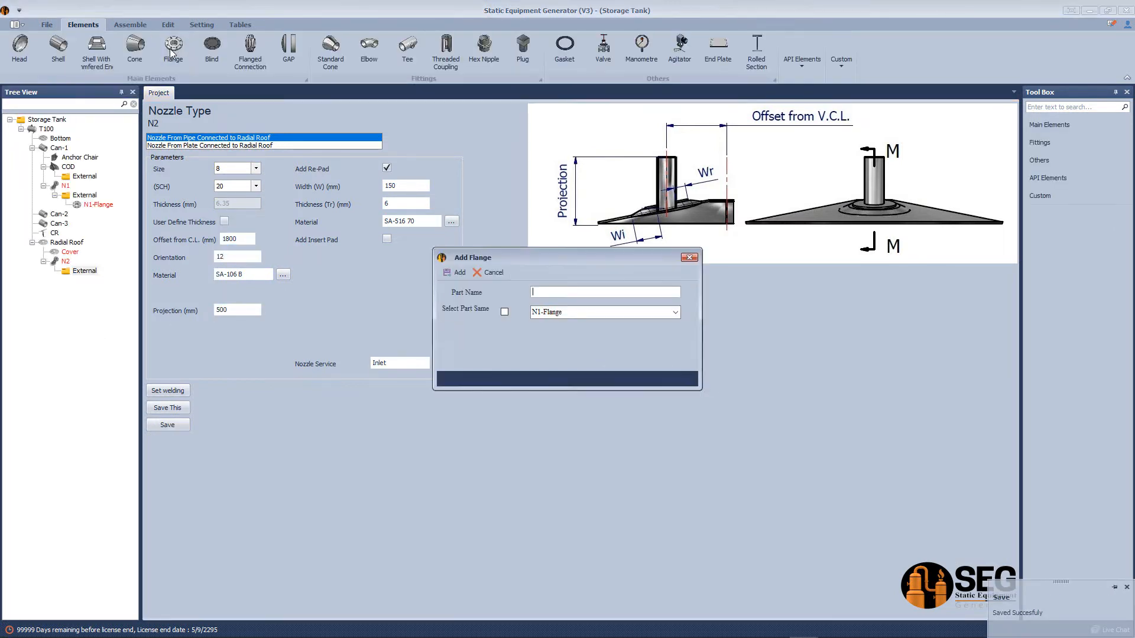
left_click(458, 273)
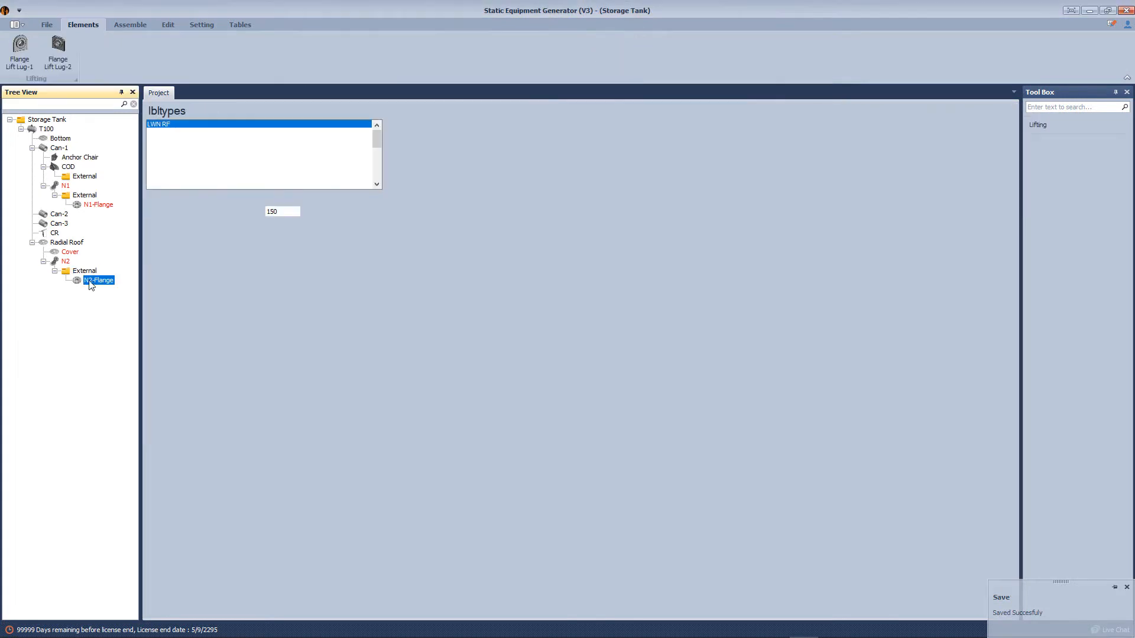
left_click(1091, 267)
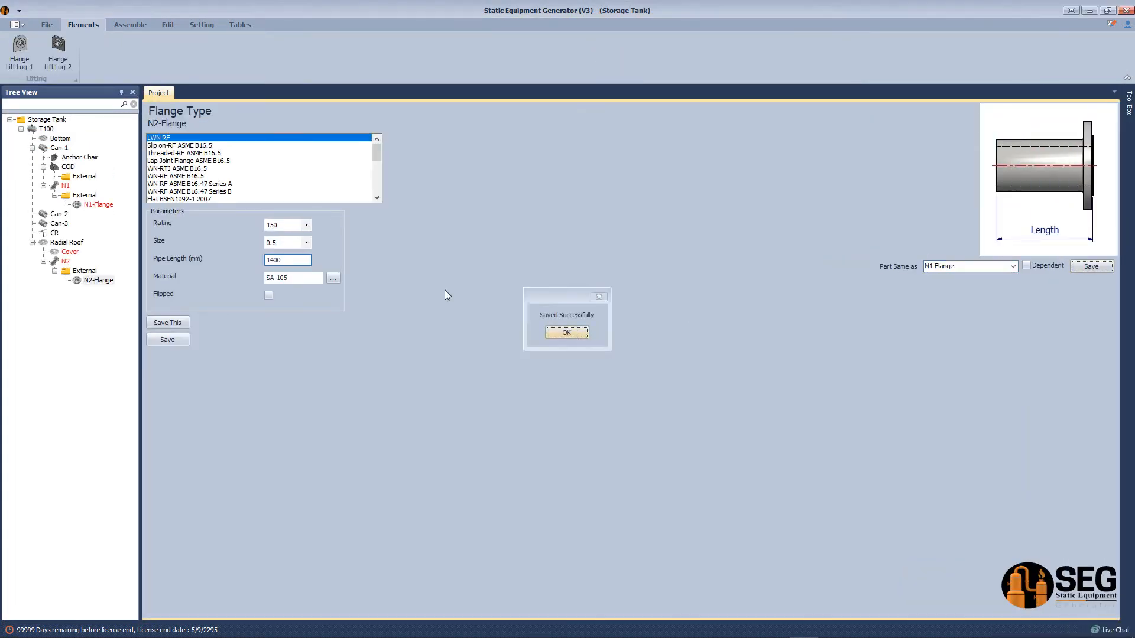
left_click(568, 329)
Add a roof structure named Structure to the Radial Roof
left_click(67, 242)
left_click(189, 50)
type("Structure")
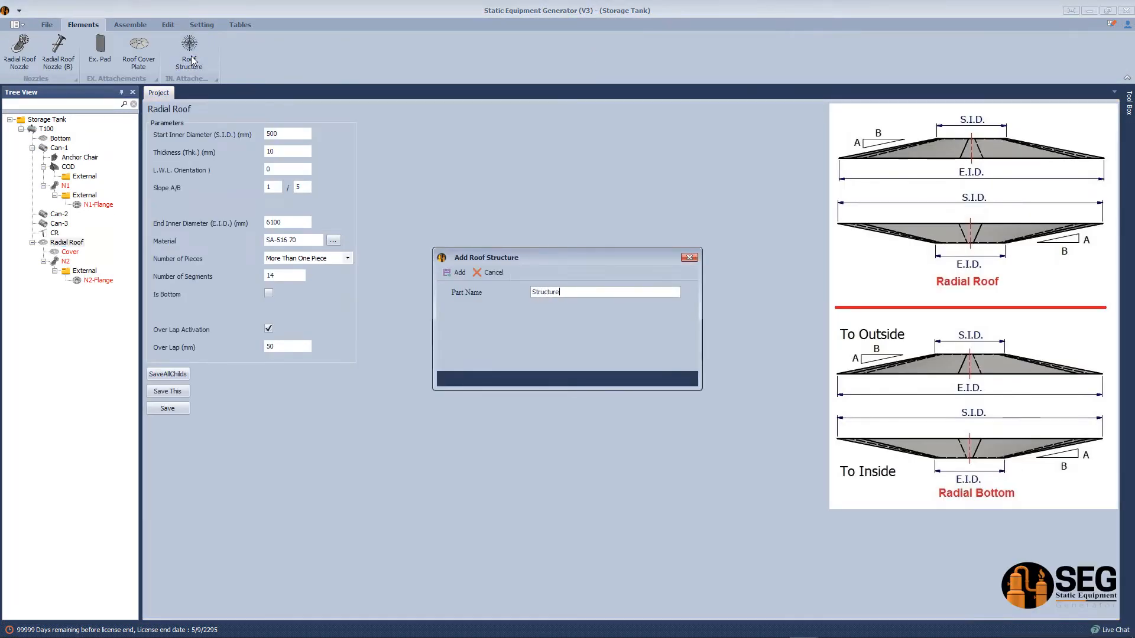
key("Return")
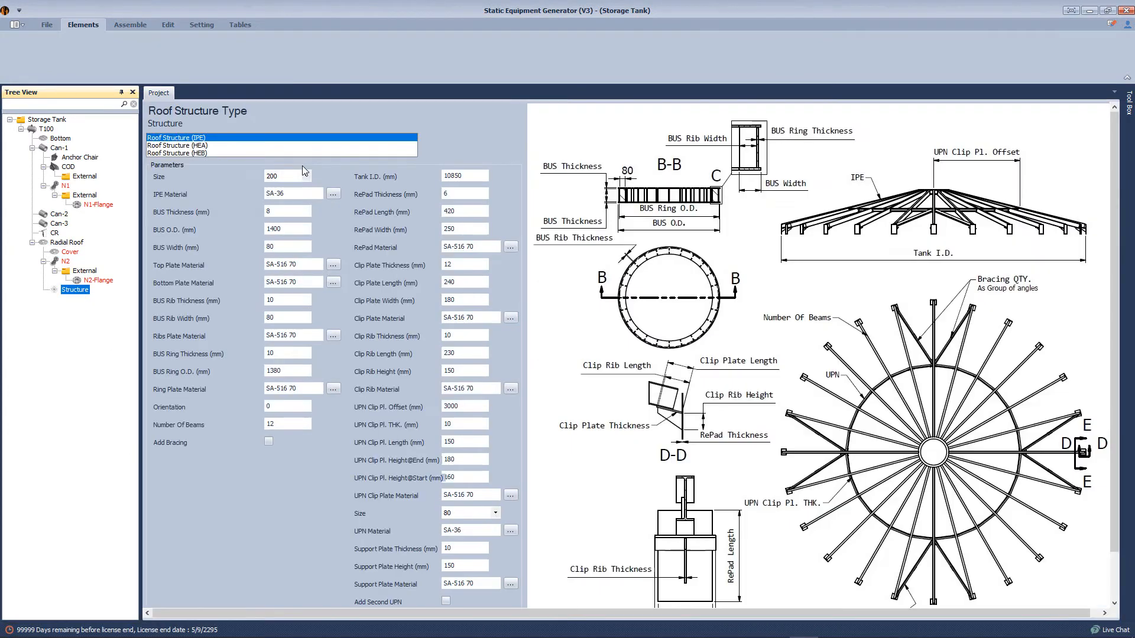
Set the roof structure's IPE size to 160, BUS O.D. 520, BUS width 120, BUS rib width 100 and BUS ring O.D. 500 mm
left_click(303, 176)
left_click(299, 207)
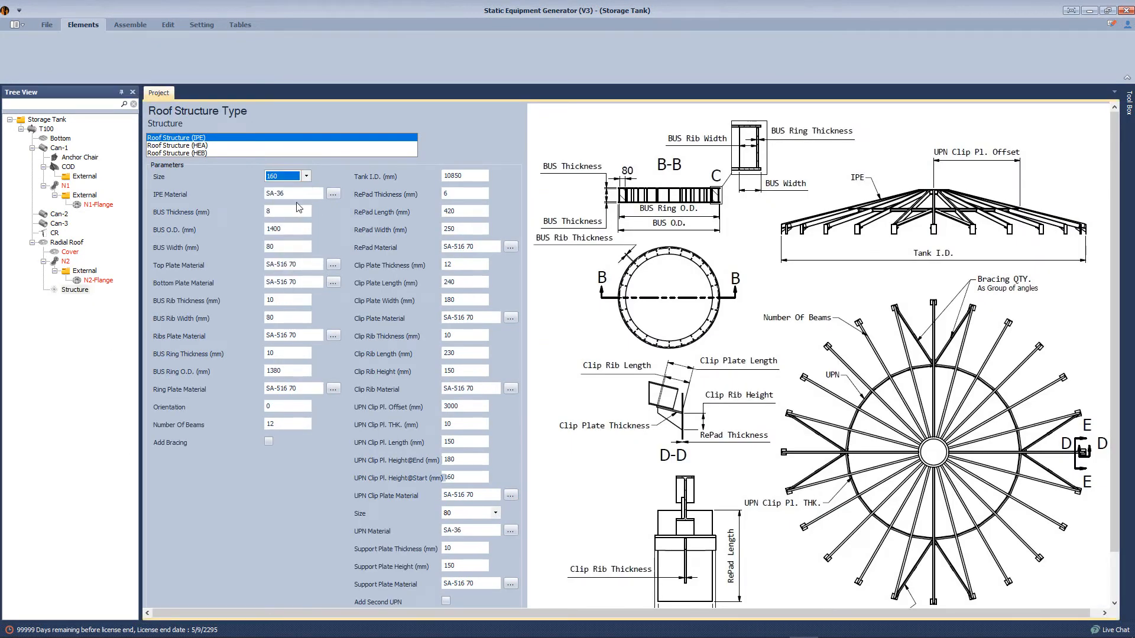
type("520")
key("Tab")
left_click(285, 317)
type("100")
left_click_drag(289, 372, 255, 376)
Set Tank I.D. 6000, RePad length 350, UPN clip offset 2100, end height 150, start height 110 and UPN size 100, and save the structure
double_click(465, 175)
type("6000")
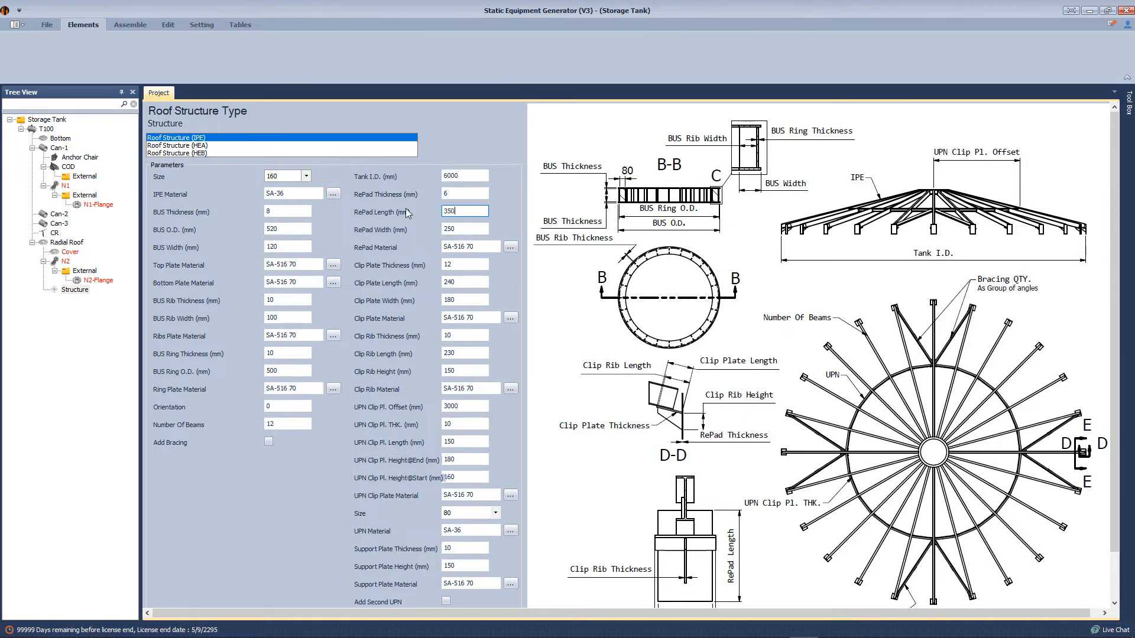
key("Tab")
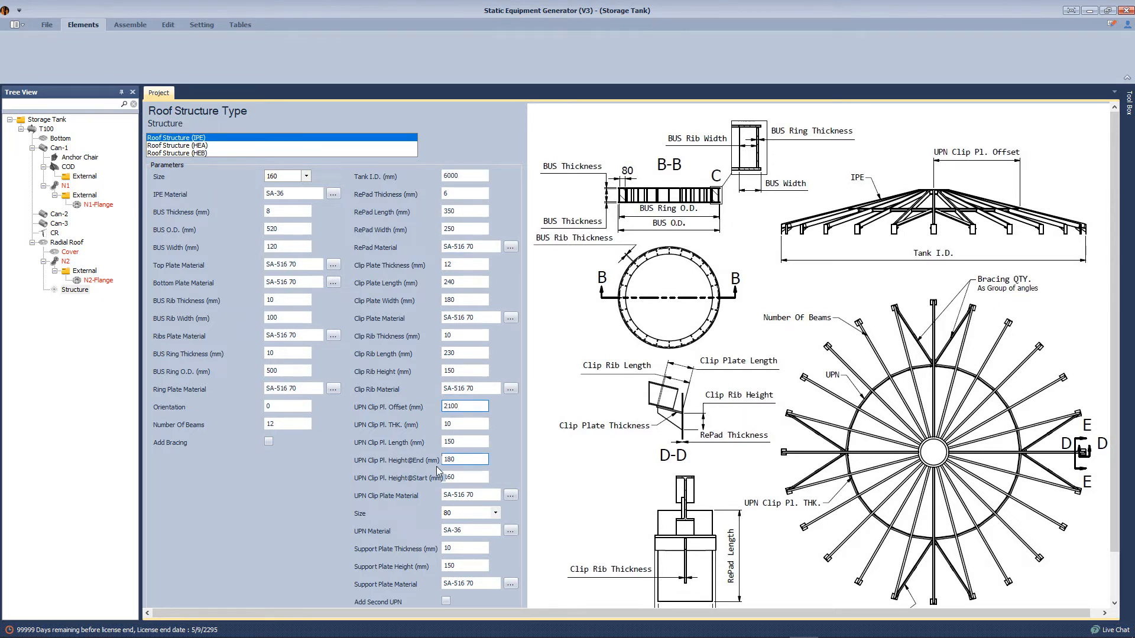
type("110")
left_click(471, 513)
left_click(467, 533)
left_click(465, 550)
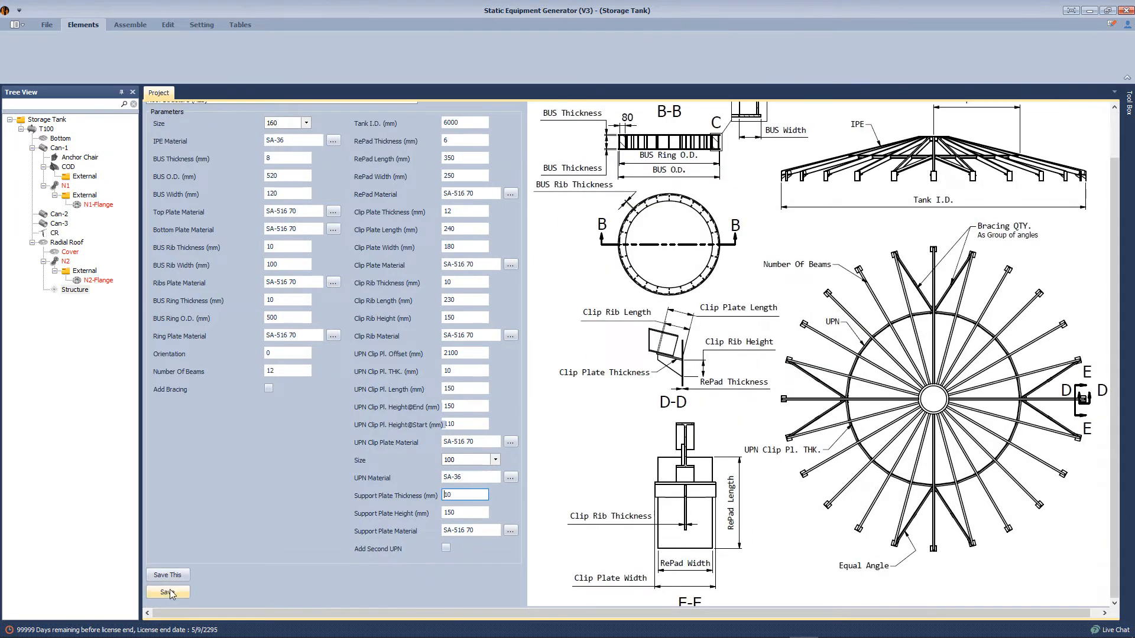
Start the Inventor assembly of the new nozzles, flanges, cover and roof structure, and inspect the assembled tank
left_click(130, 25)
left_click(27, 48)
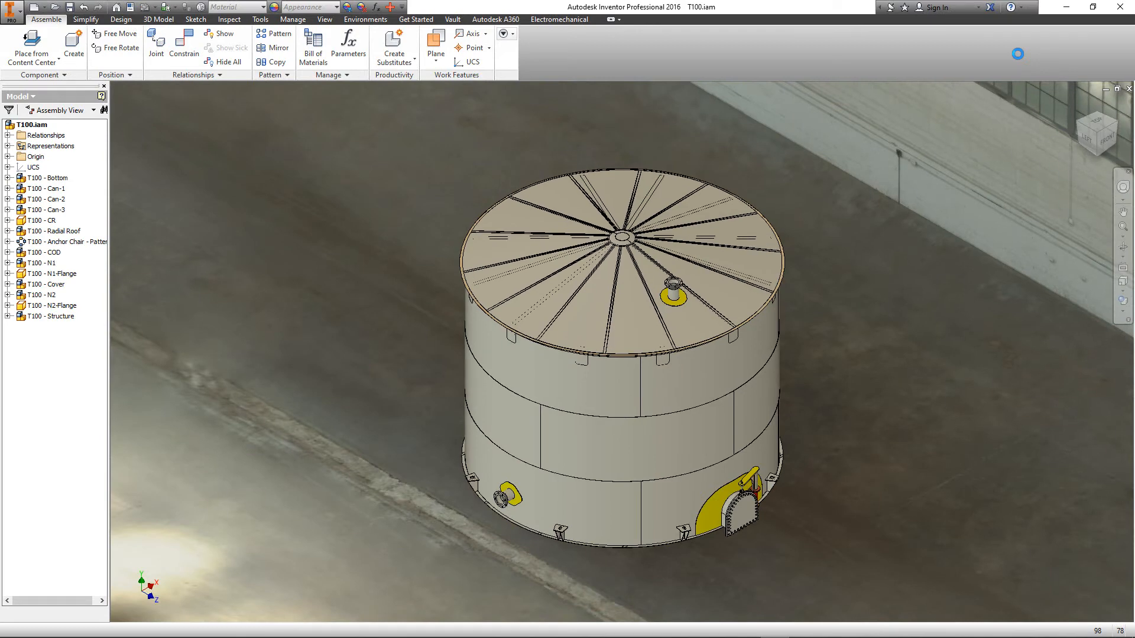
left_click(1065, 314)
key("F4")
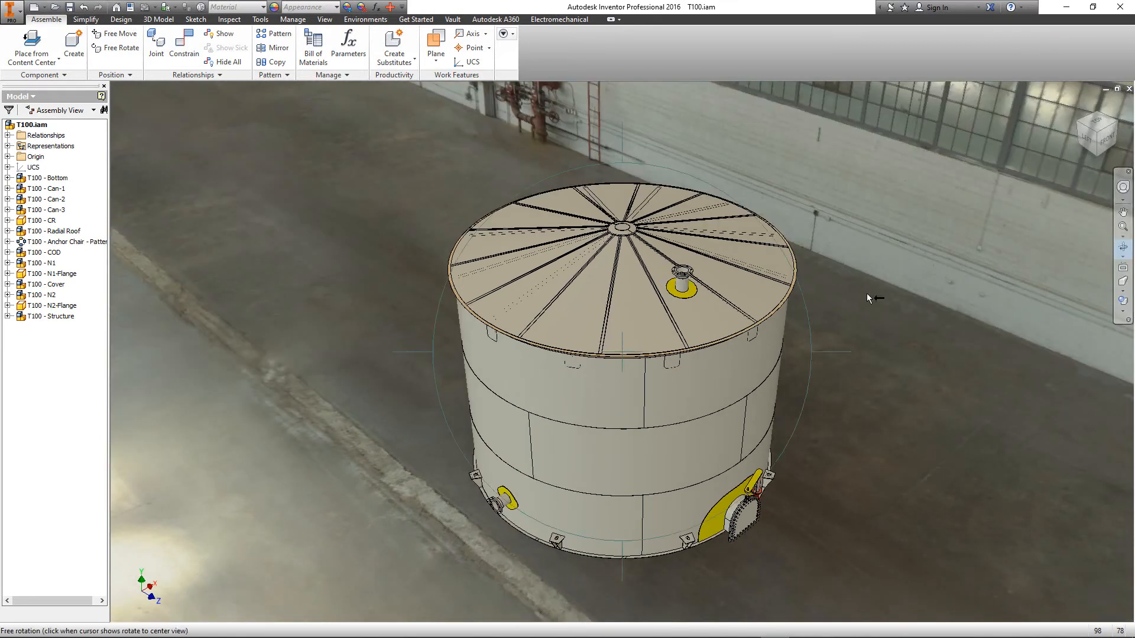
left_click_drag(623, 140, 621, 117)
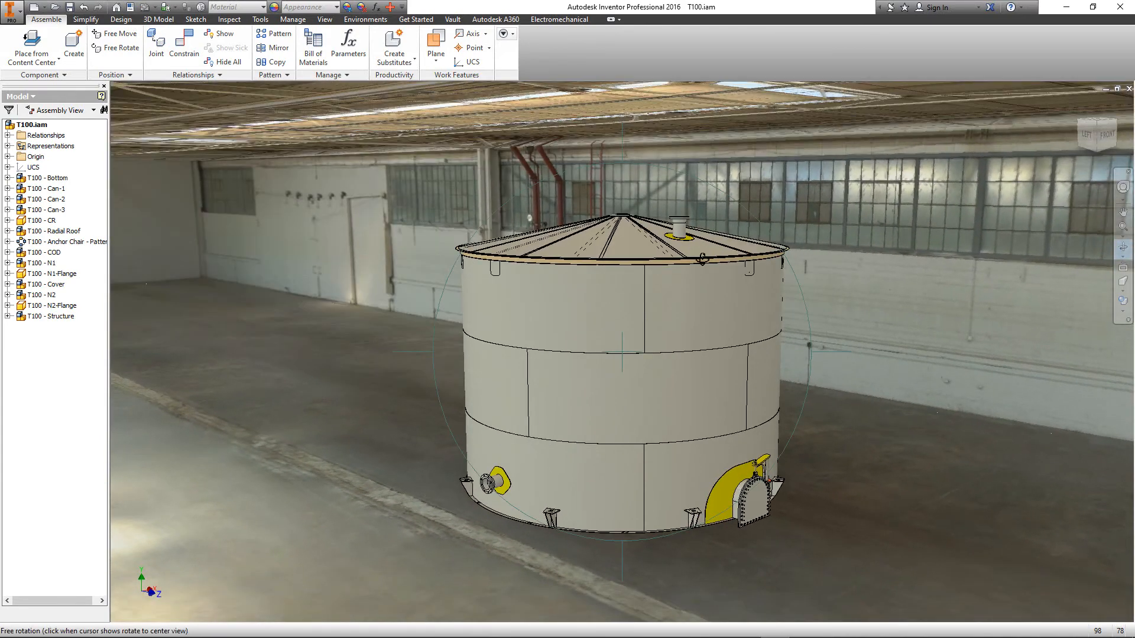
mouse_move(829, 353)
left_mouse_down()
mouse_move(650, 388)
mouse_move(107, 362)
left_mouse_up()
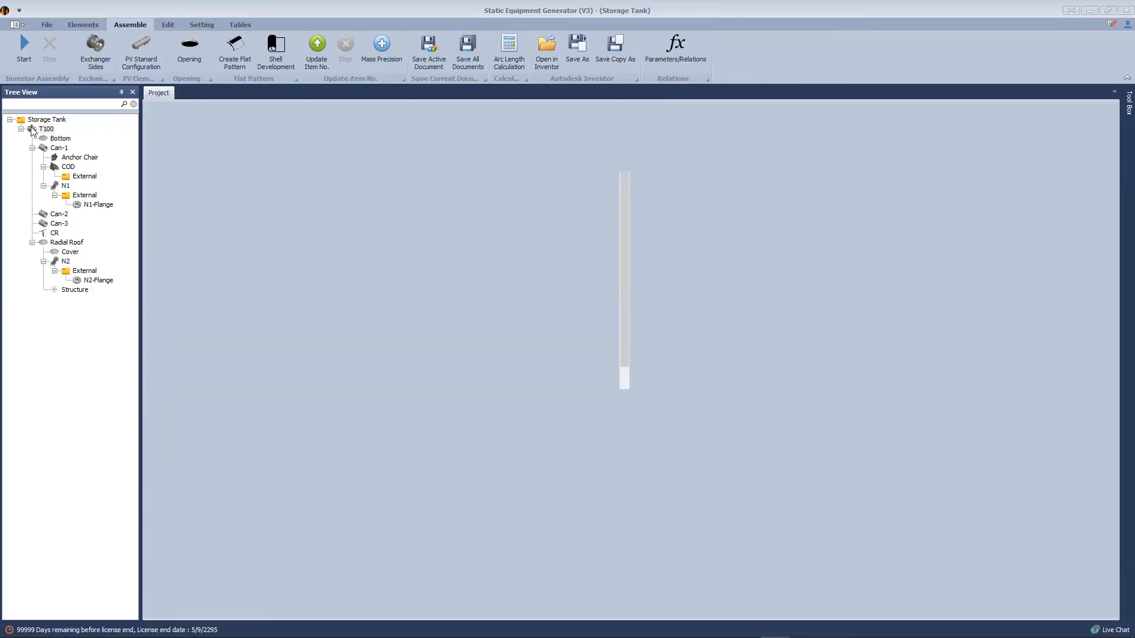
Open T100's drawing settings and include the bill of material, design data, flange and nozzle tables
right_click(43, 128)
mouse_move(89, 167)
left_click(203, 160)
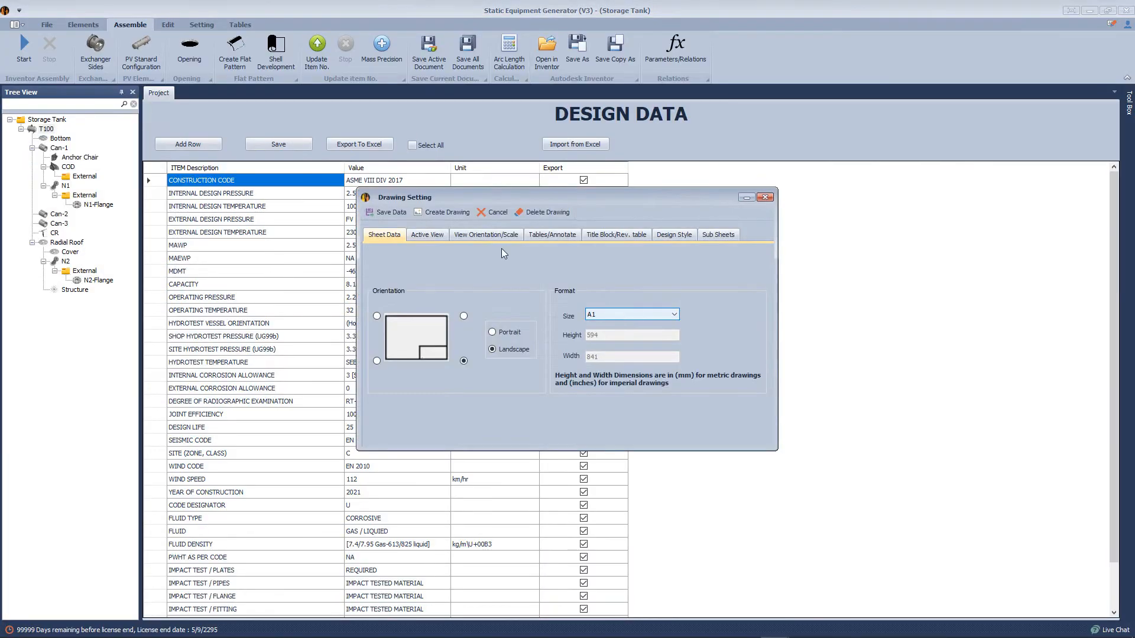
left_click(552, 235)
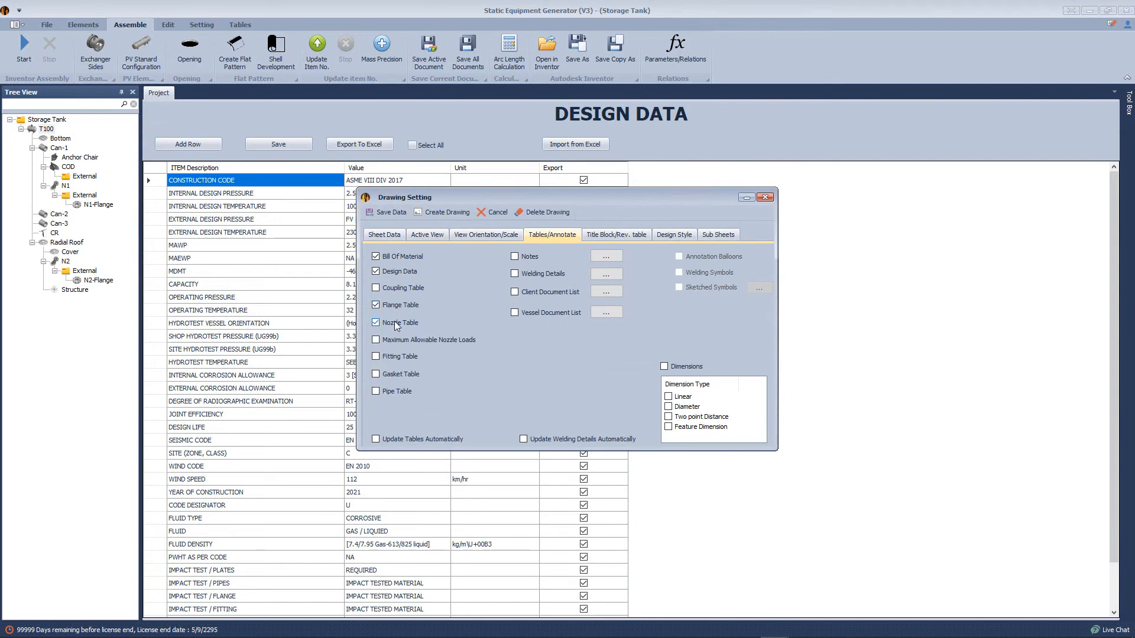
Select the bottom, annular, sketch, shell and roof plate welding details for the drawing and save the selection
left_click(606, 274)
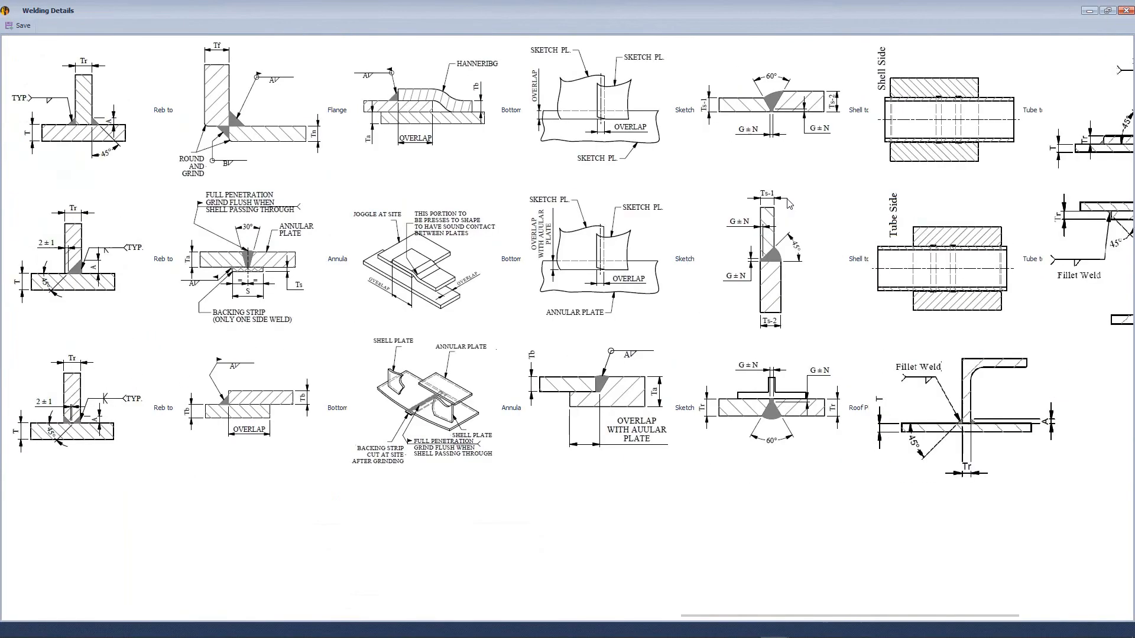
scroll(686, 268, "down", 1)
left_click(606, 387, "ctrl")
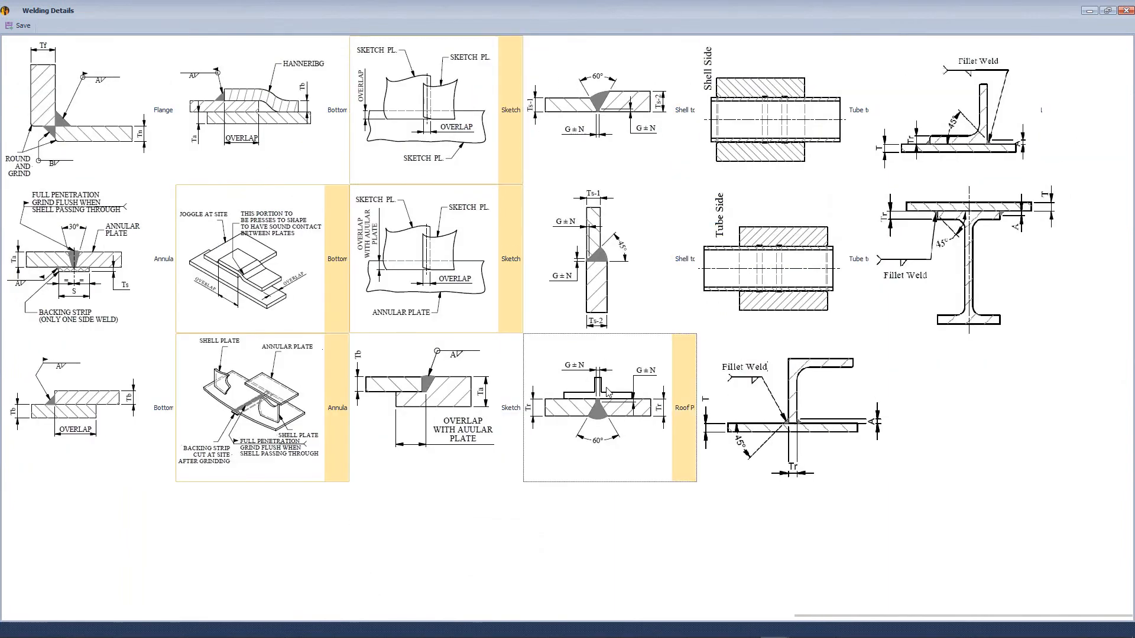
left_click(571, 236, "ctrl")
left_click(24, 26)
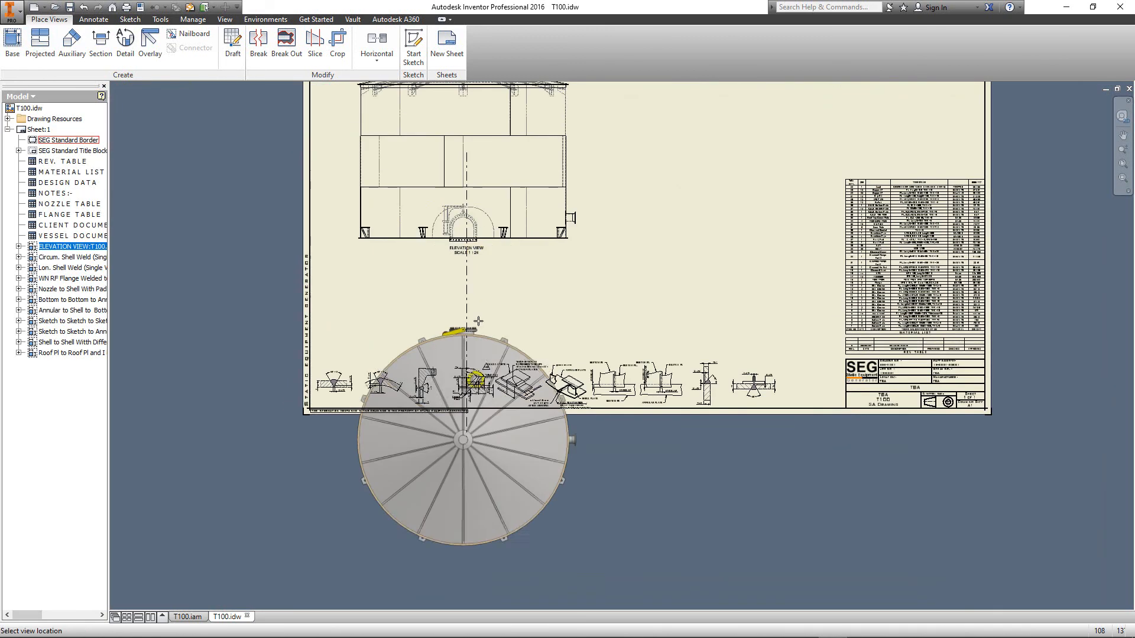
Place a plan view projected below the tank's elevation view and break its alignment
right_click(573, 440)
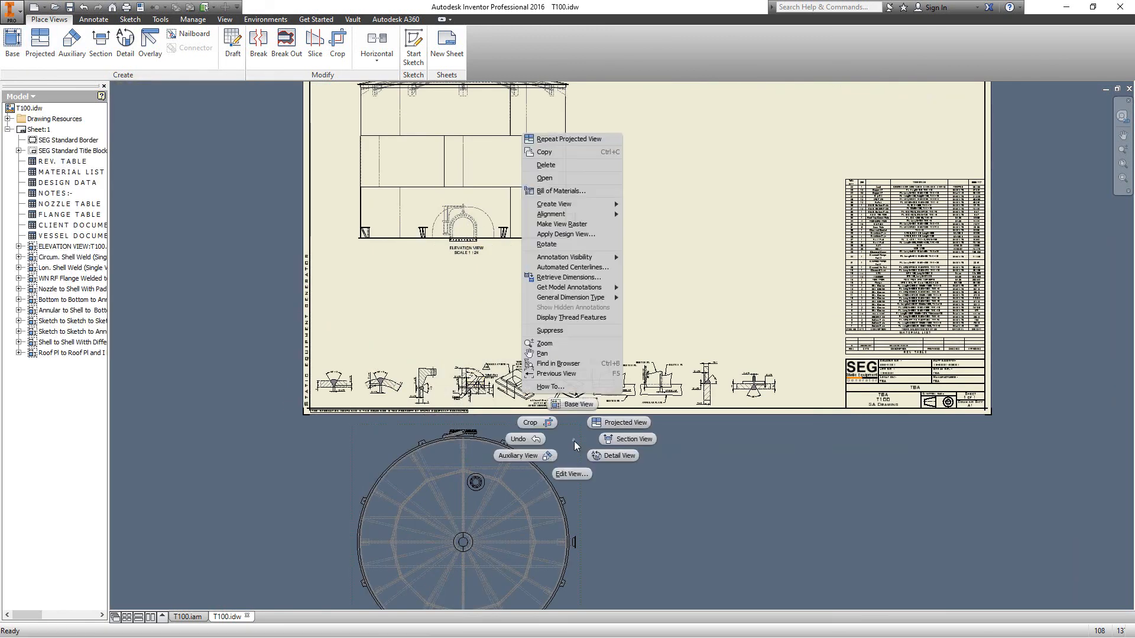
left_click(569, 436)
right_click(570, 436)
mouse_move(588, 209)
left_click(643, 241)
Move the plan view onto the sheet beside the elevation view
scroll(527, 480, "up", 3)
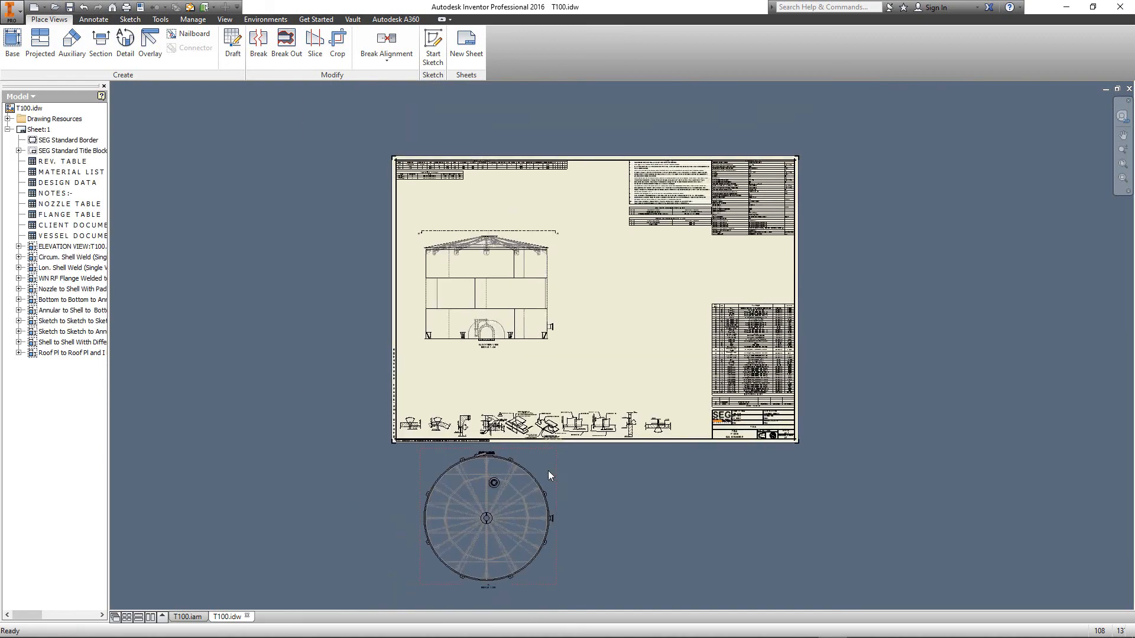
left_click_drag(553, 477, 702, 284)
scroll(527, 253, "down", 3)
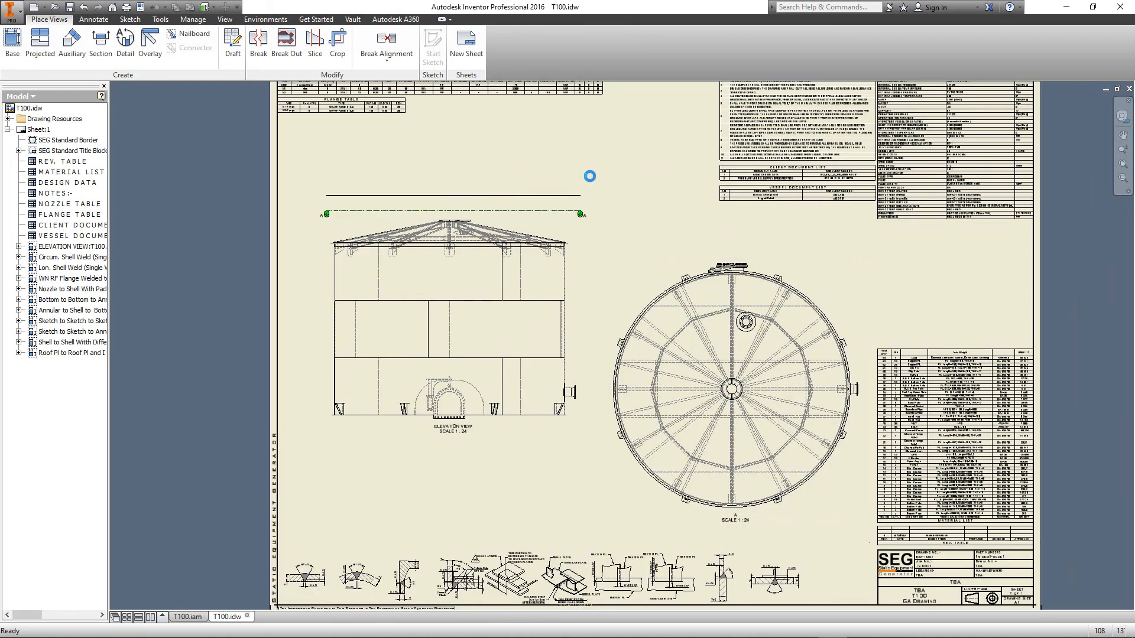